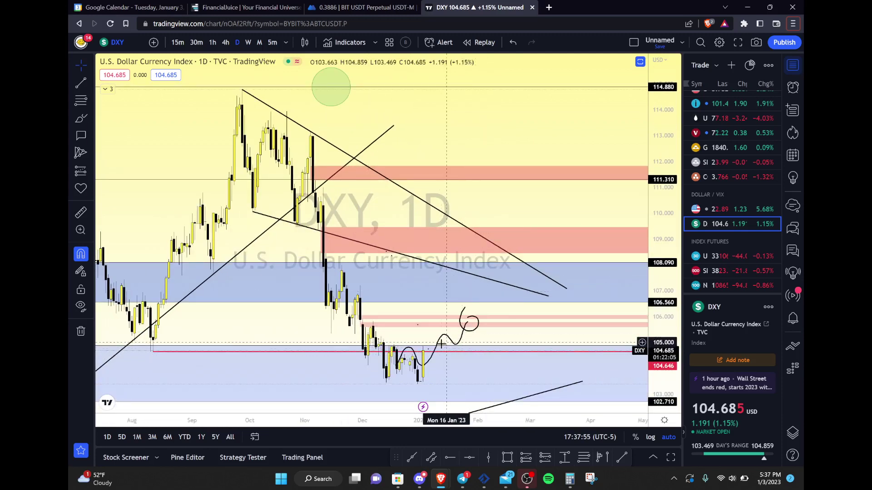
- Examine DXY's recent daily candles around the 104.880 level and the hand-drawn path into the red zones below 106.560
scroll(387, 357, "up", 3)
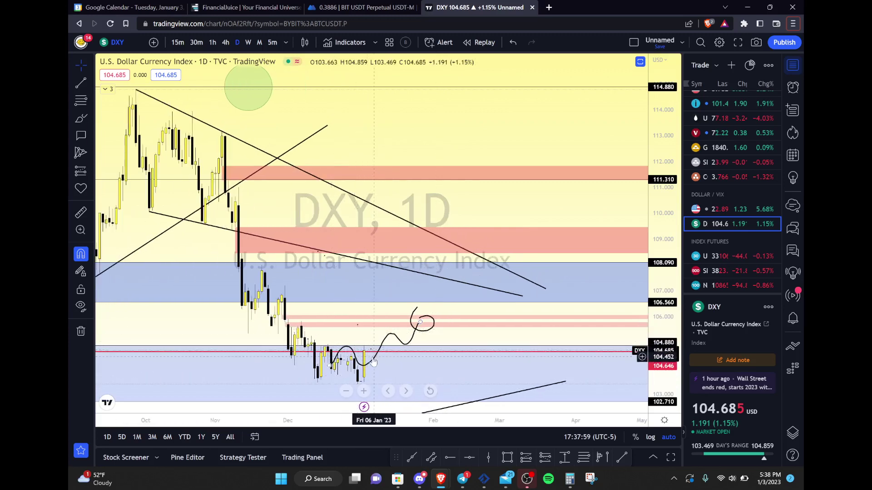
scroll(370, 368, "up", 3)
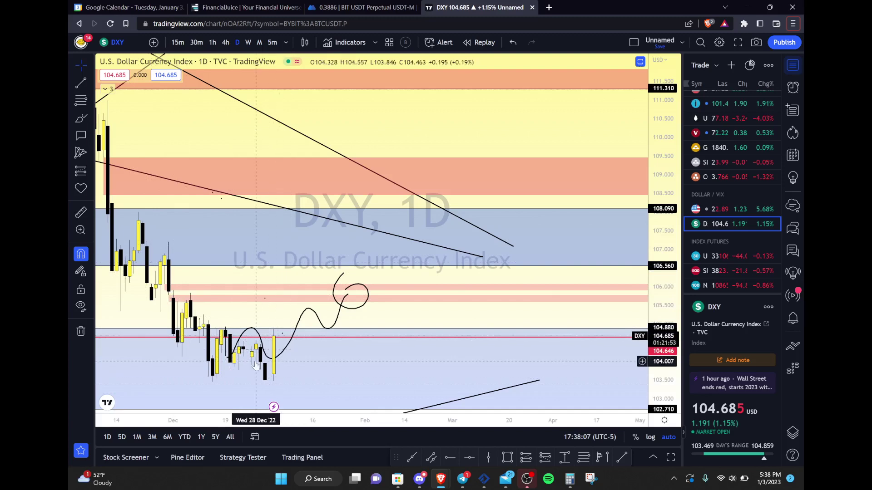
scroll(300, 366, "down", 1)
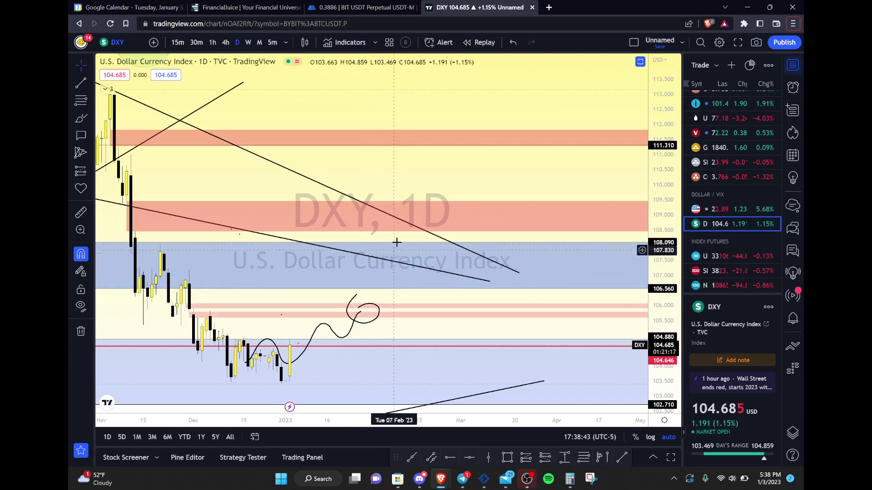
scroll(412, 325, "down", 2)
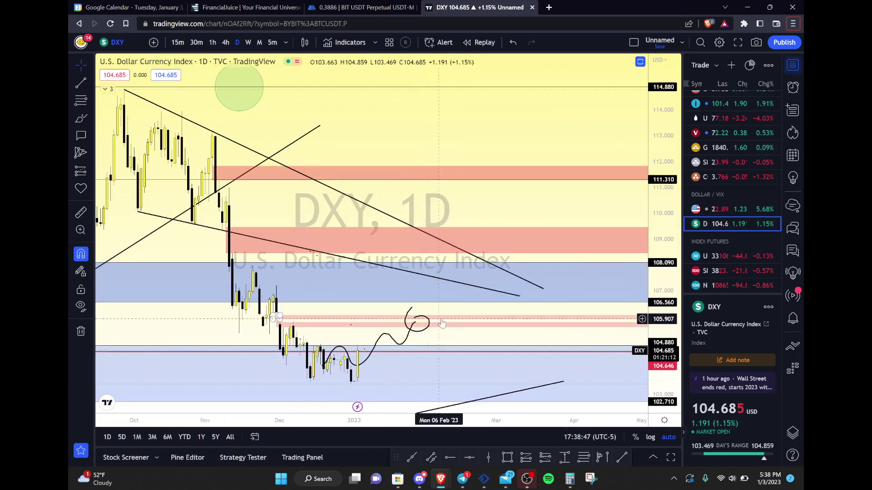
left_click(429, 330)
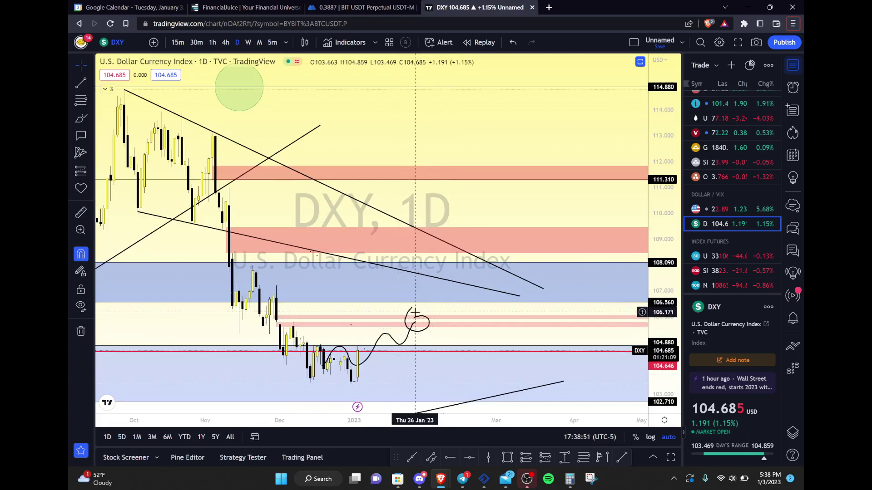
scroll(415, 312, "down", 2)
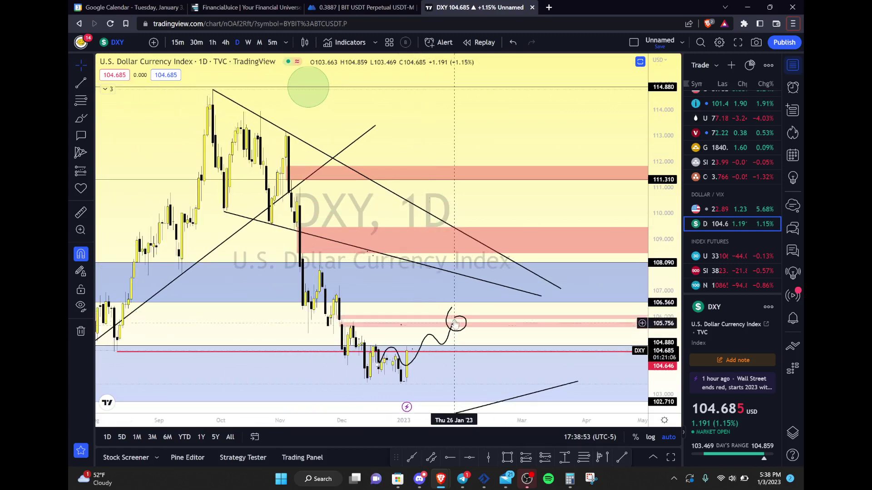
- Examine DXY's longer daily history back through 2021, focusing on the lower rising trendline and the blue zones beneath price
scroll(506, 366, "down", 3)
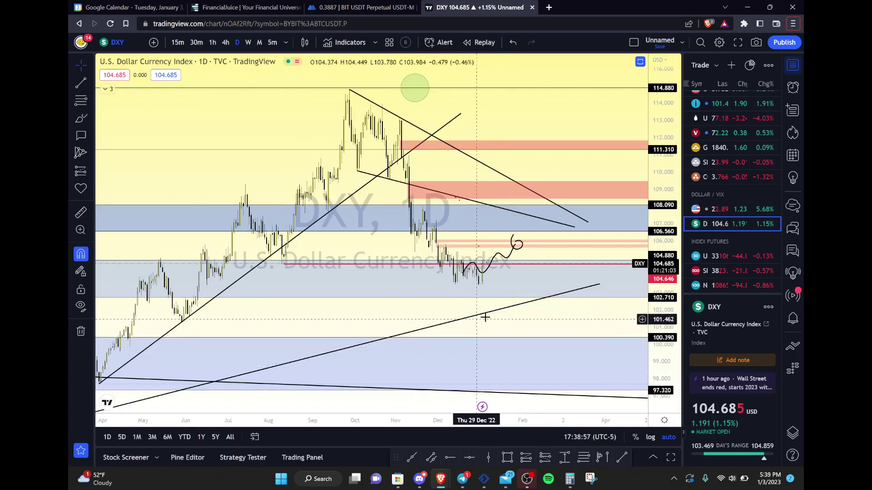
scroll(548, 298, "down", 3)
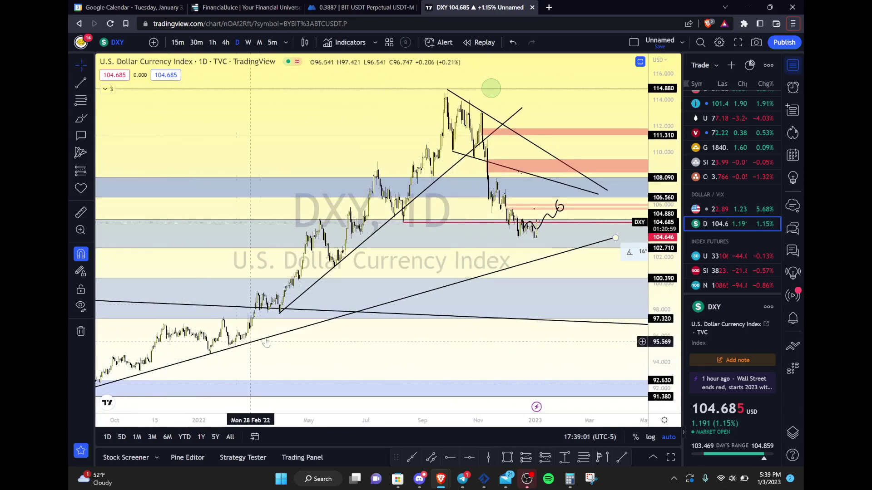
scroll(445, 284, "down", 3)
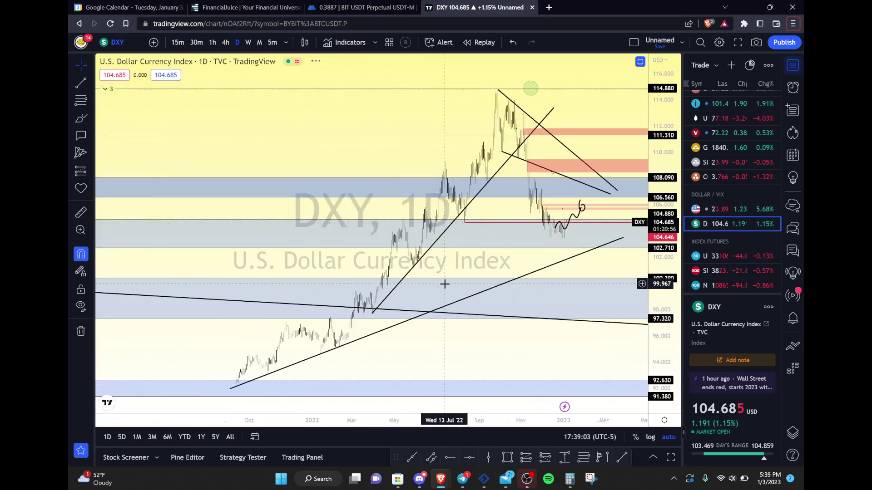
scroll(572, 235, "down", 2)
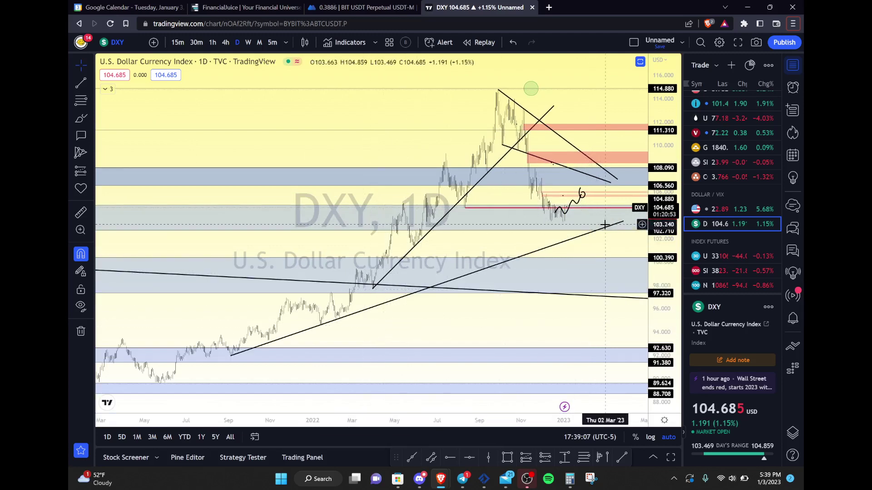
scroll(604, 227, "up", 2)
left_click(597, 246)
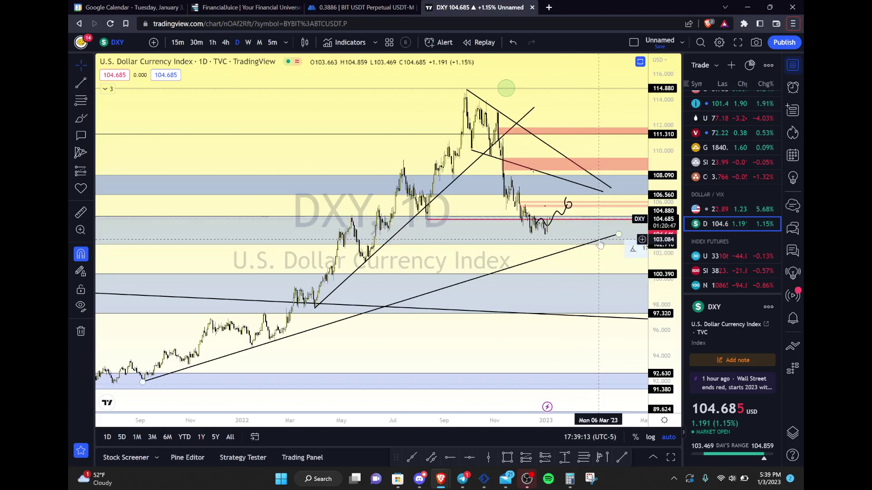
left_click(599, 240)
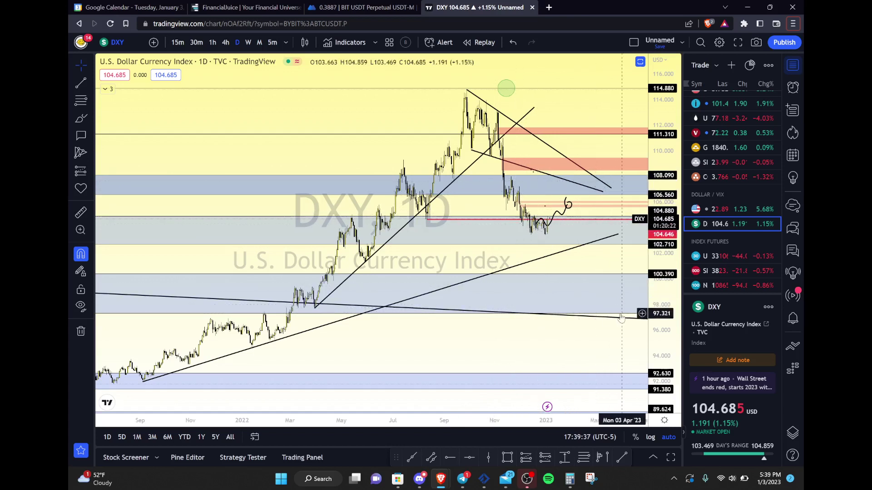
scroll(595, 303, "right", 3)
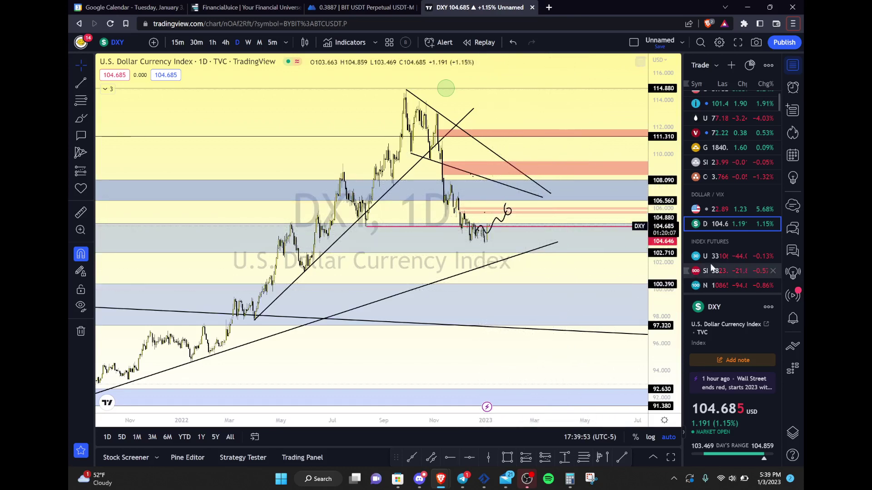
- Open the US30USD daily chart and examine recent candles against the lower red zone and the hand-drawn downward path
left_click(722, 258)
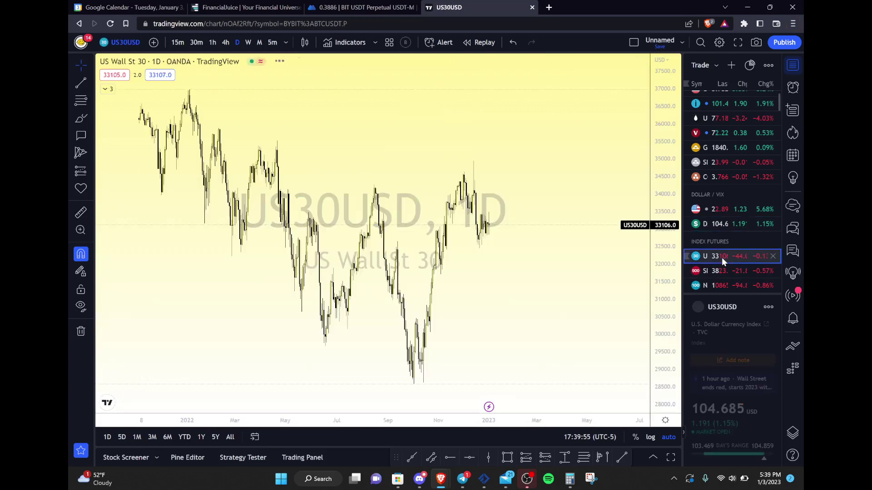
scroll(477, 294, "up", 5)
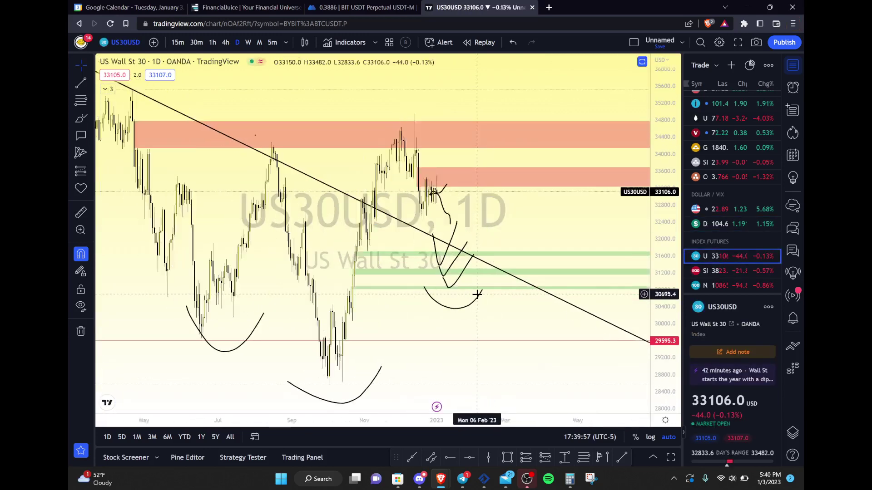
scroll(477, 295, "up", 5)
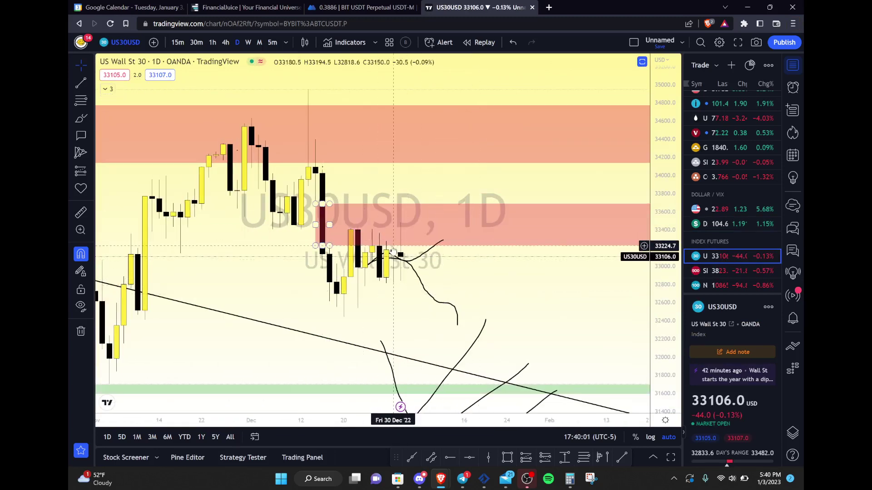
scroll(391, 245, "down", 5)
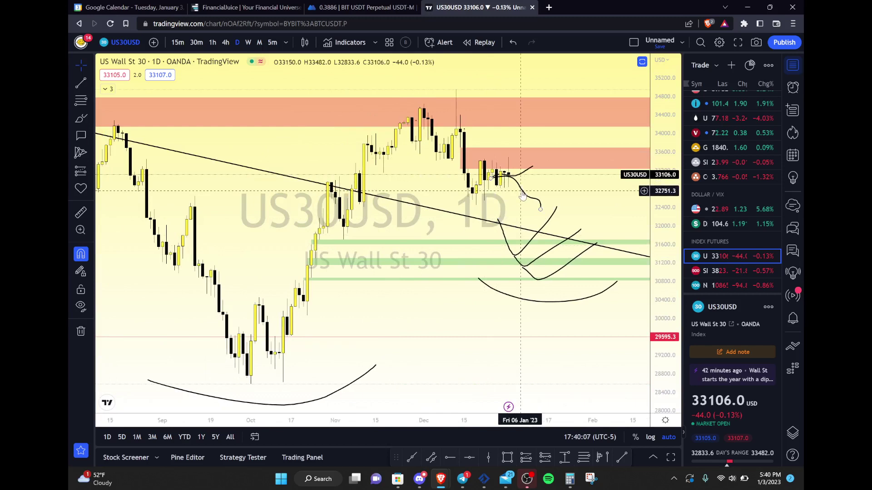
scroll(522, 195, "down", 2)
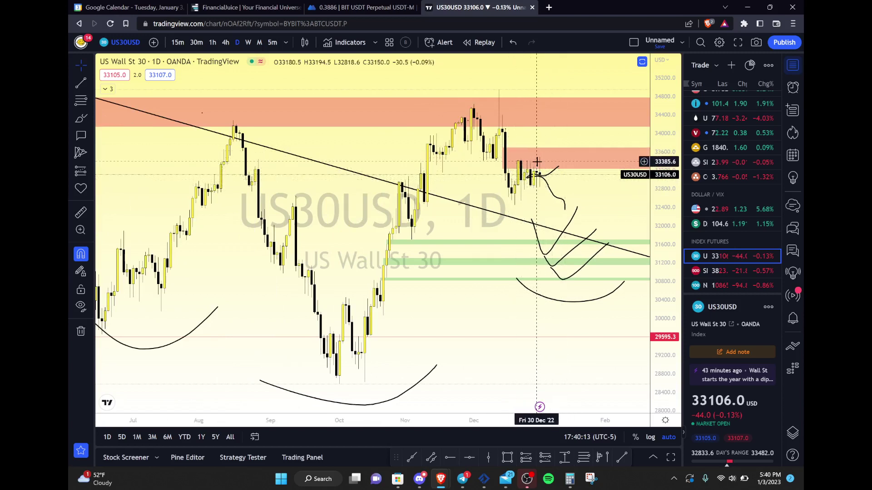
left_click_drag(507, 167, 454, 164)
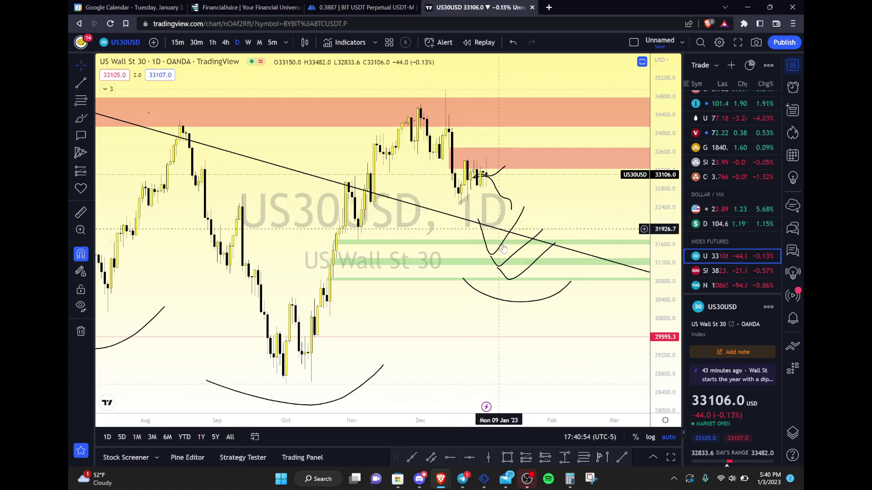
- Review US30USD's daily history back to the 2020 highs around the 29595.3 level, and return to the current price area
scroll(524, 303, "down", 2)
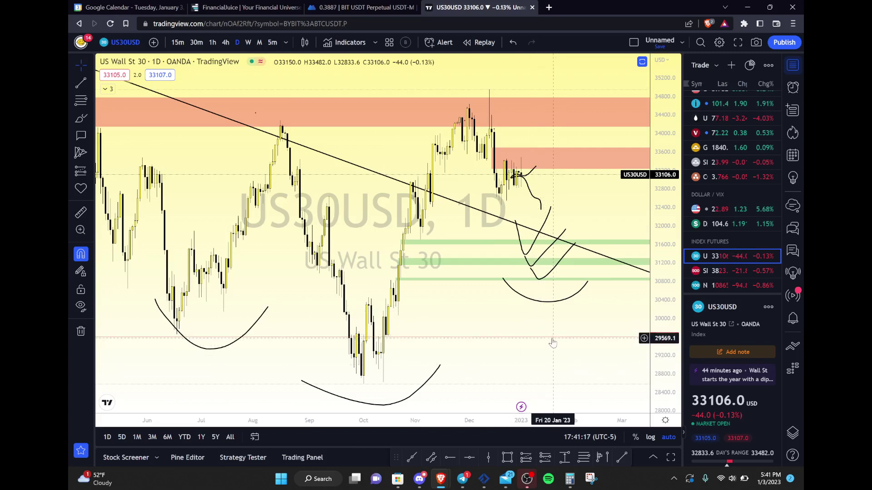
scroll(553, 343, "down", 10)
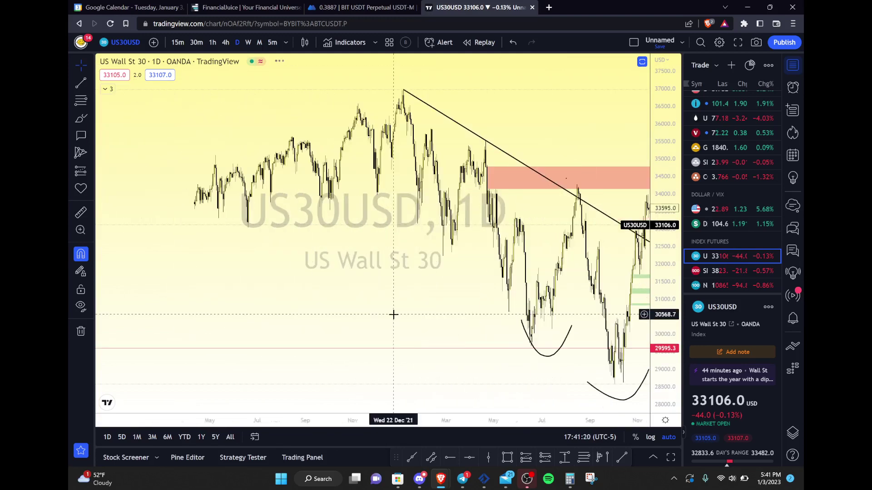
scroll(393, 314, "down", 6)
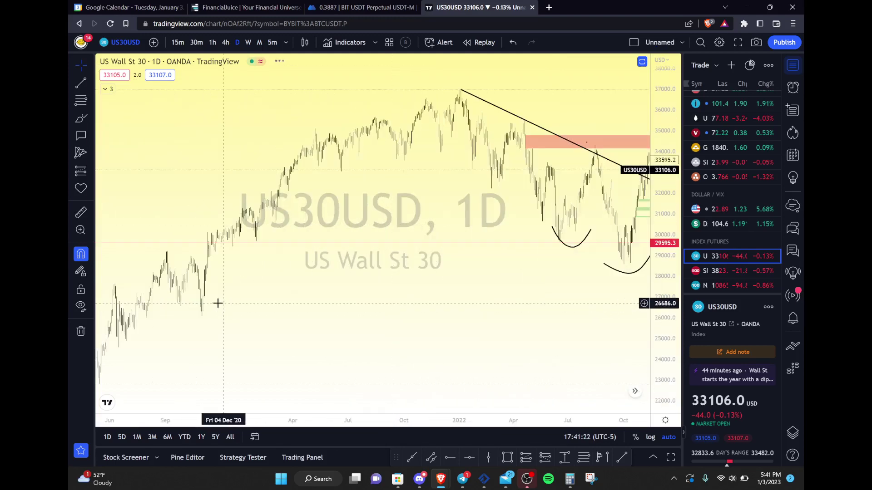
left_click_drag(175, 296, 303, 232)
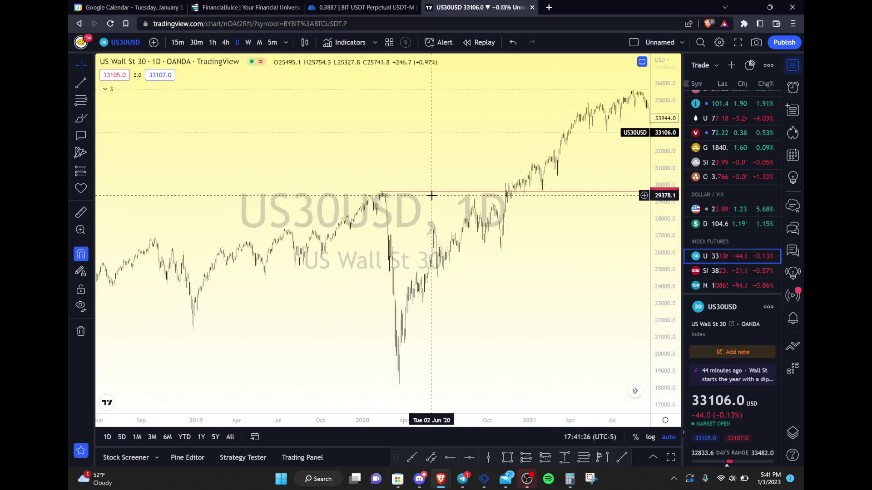
scroll(431, 195, "right", 5)
scroll(611, 221, "right", 2)
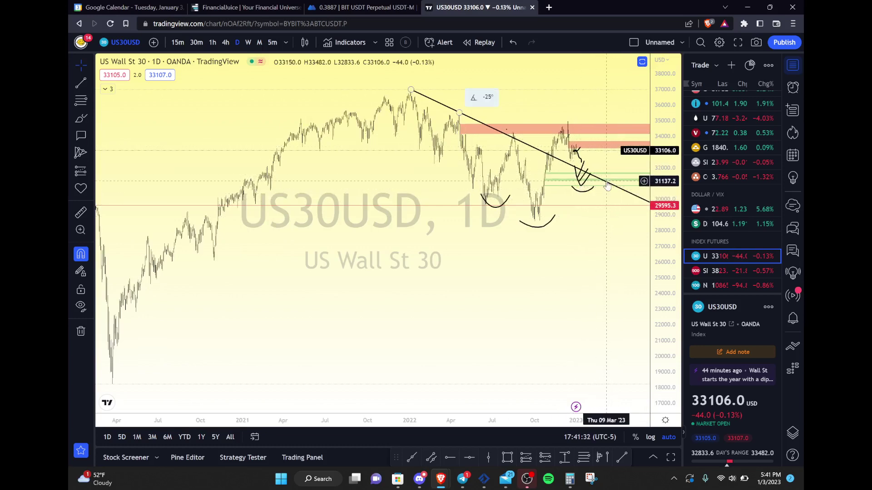
scroll(606, 181, "up", 3)
scroll(607, 182, "up", 5)
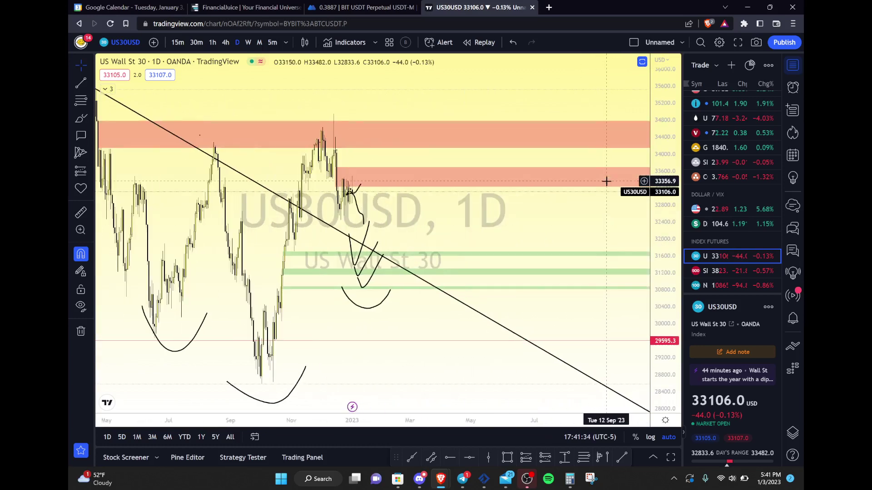
- Open the SPX500USD daily chart and examine the drawn double-bottom projection, the 3918.4 level and the circled August high
left_click(718, 274)
scroll(489, 309, "up", 5)
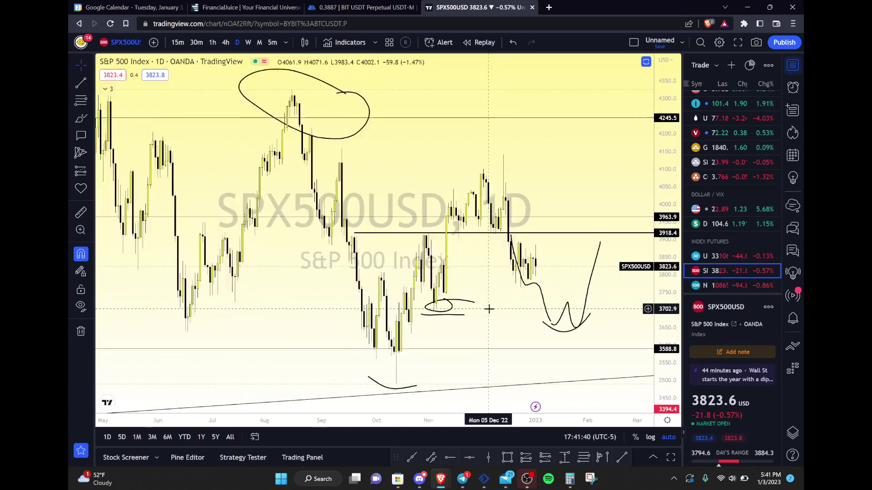
scroll(489, 309, "up", 1)
scroll(518, 268, "up", 1)
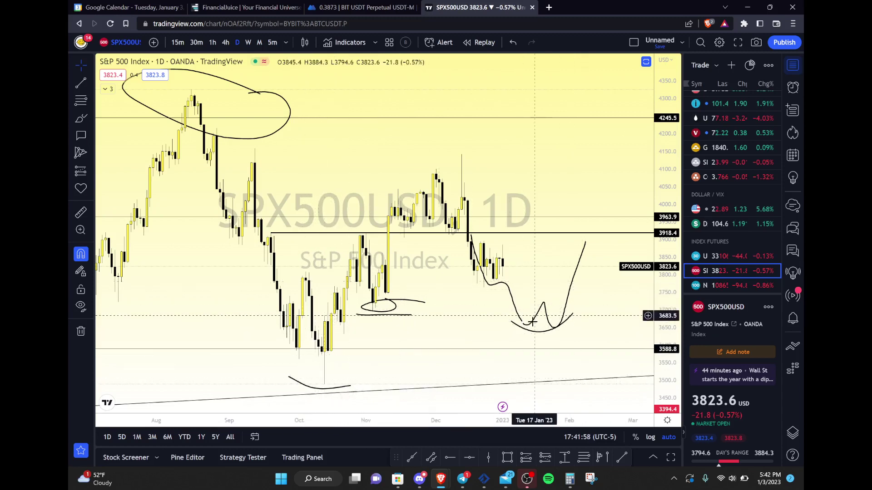
scroll(573, 249, "down", 5)
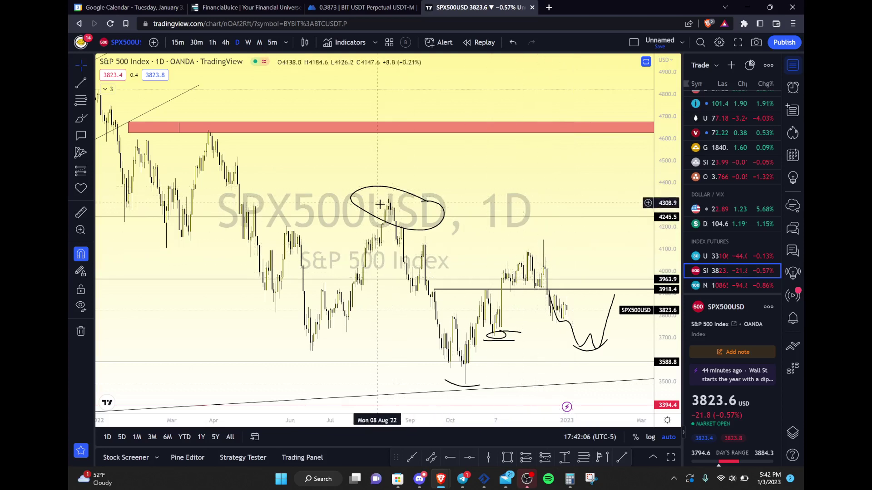
scroll(414, 220, "down", 3)
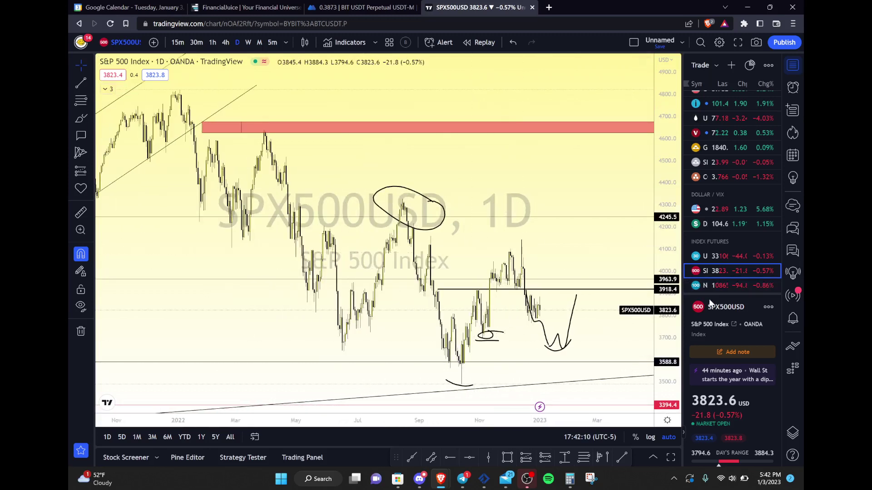
- Open the NAS100USD daily chart and examine price against the descending channel, the lower red zone and the 10427.0 level
left_click(714, 285)
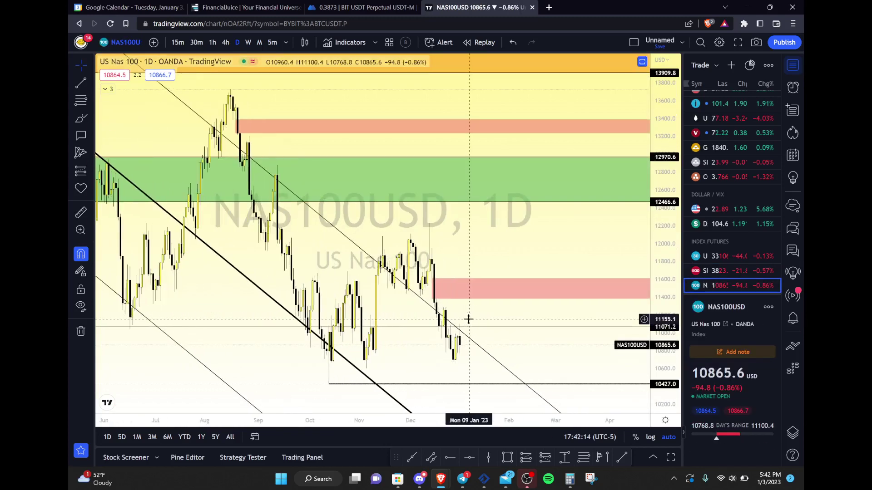
scroll(471, 302, "up", 1)
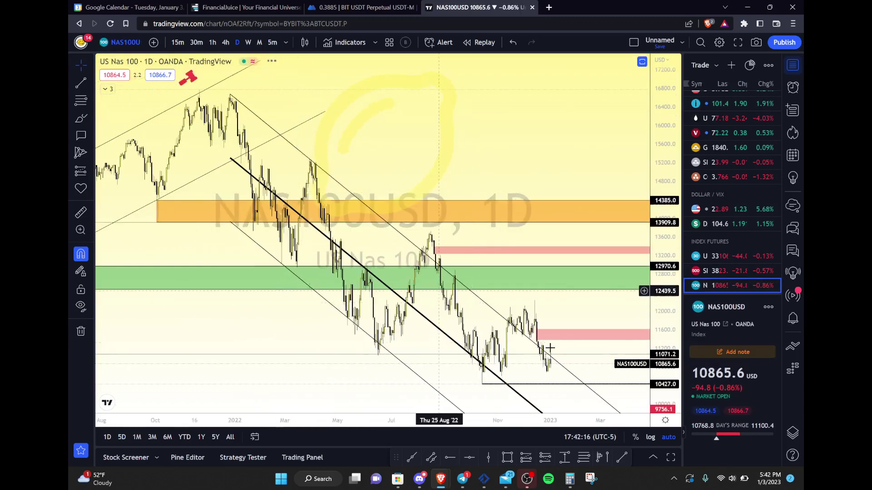
scroll(541, 371, "up", 1)
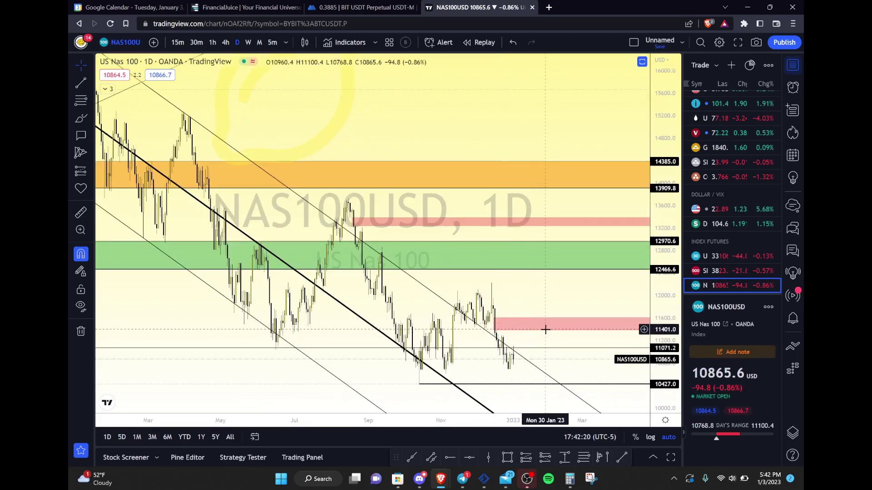
scroll(485, 335, "up", 3)
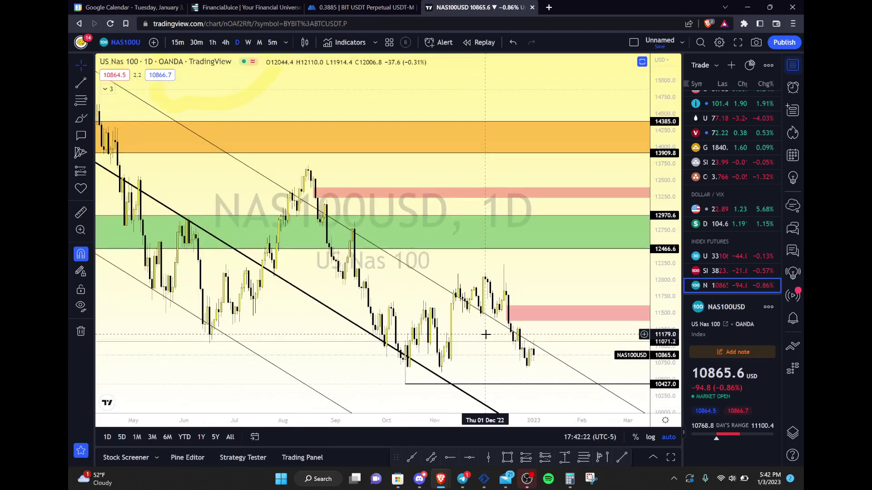
scroll(486, 335, "up", 3)
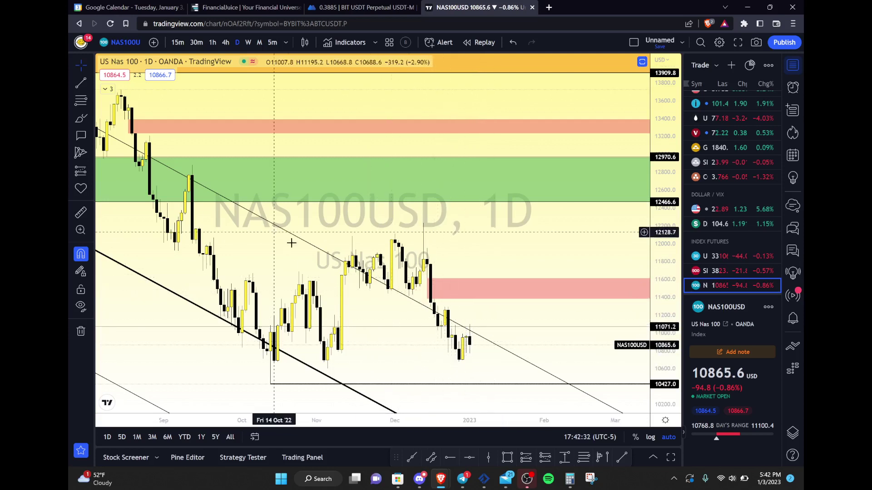
scroll(444, 321, "down", 3)
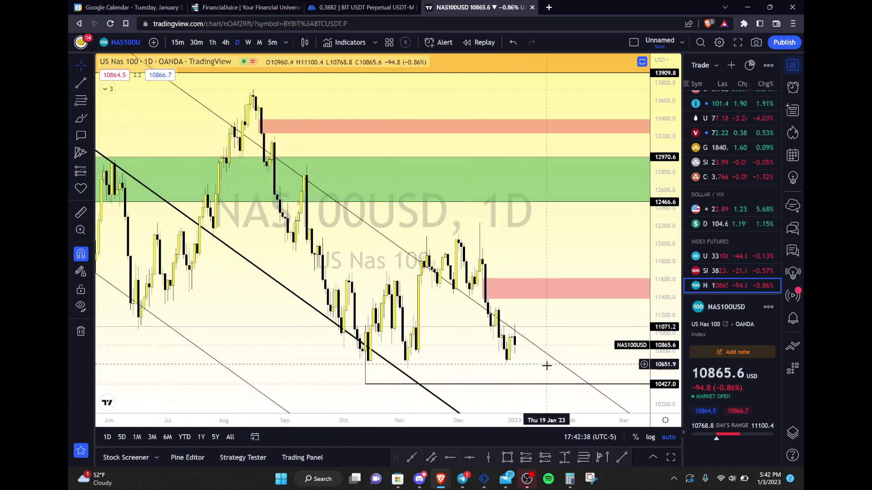
- Examine NAS100USD's daily history back to mid-2021 against the descending channel and the 9756.1 level, and return to the auto-fitted recent price area
scroll(477, 389, "down", 3)
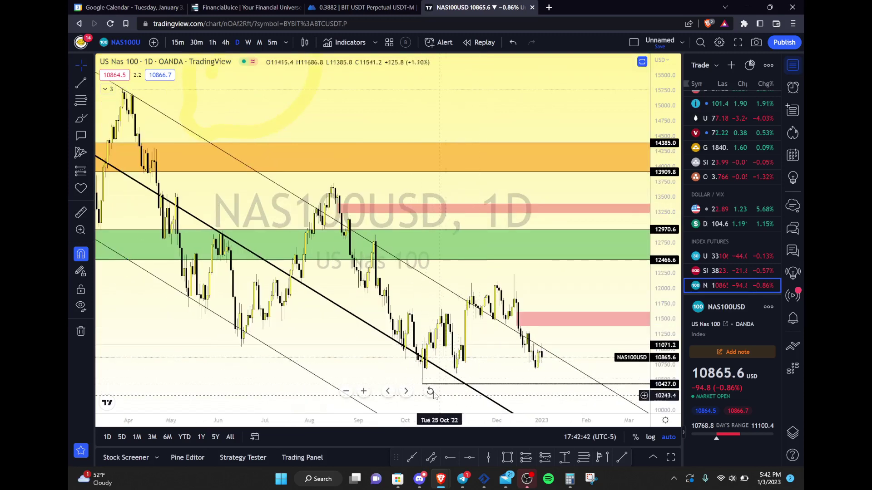
scroll(559, 376, "down", 3)
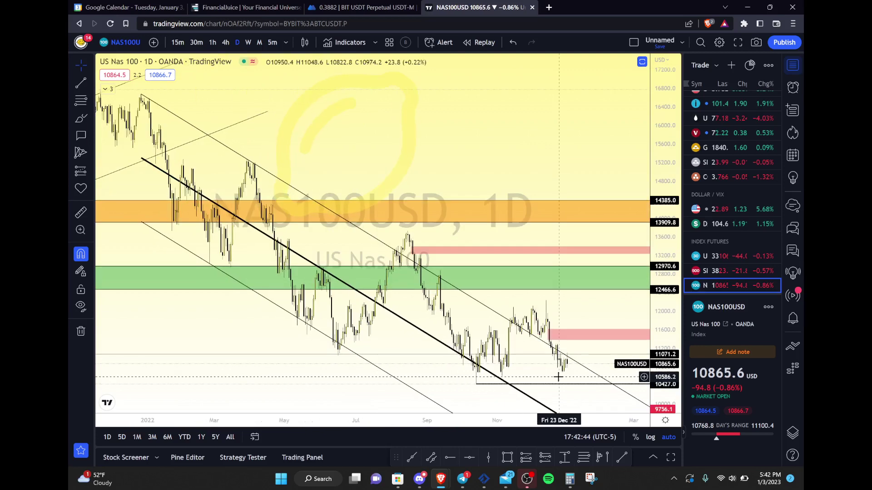
scroll(594, 313, "down", 3)
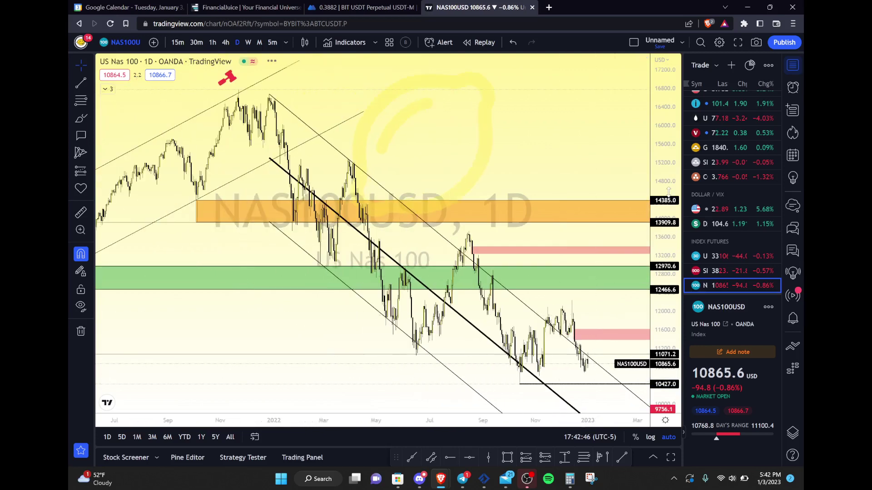
left_click_drag(666, 239, 666, 273)
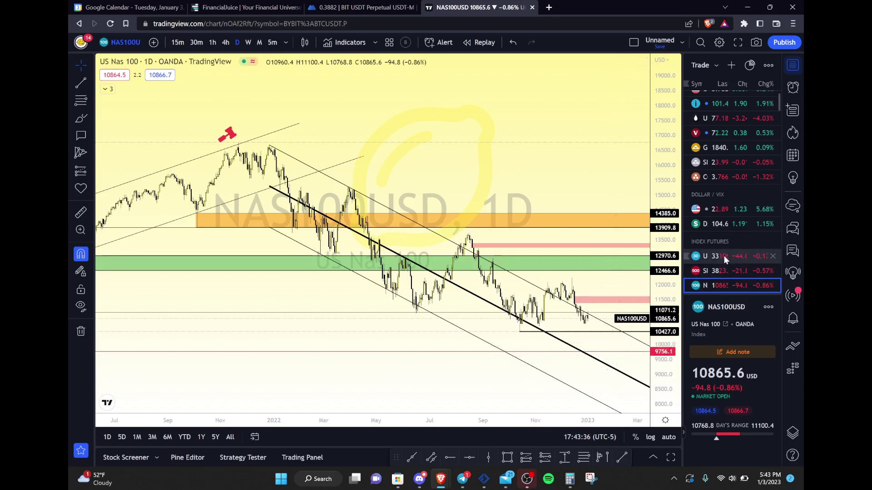
scroll(536, 335, "up", 5)
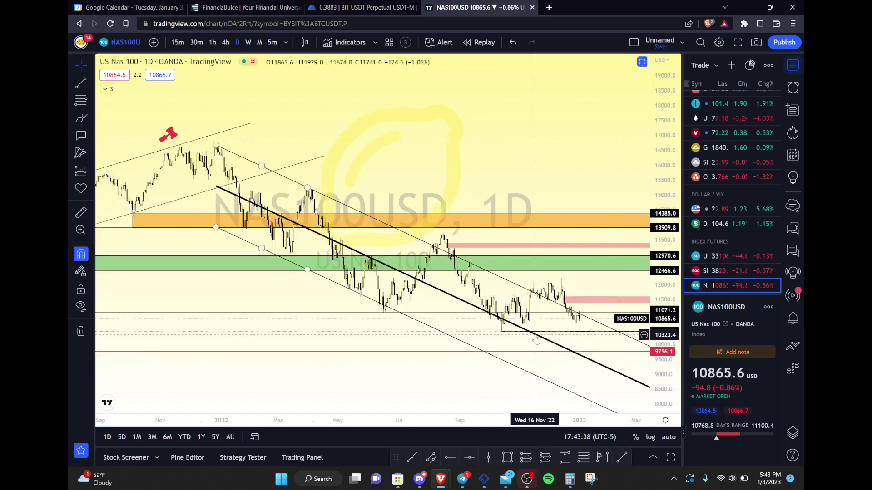
scroll(536, 334, "up", 2)
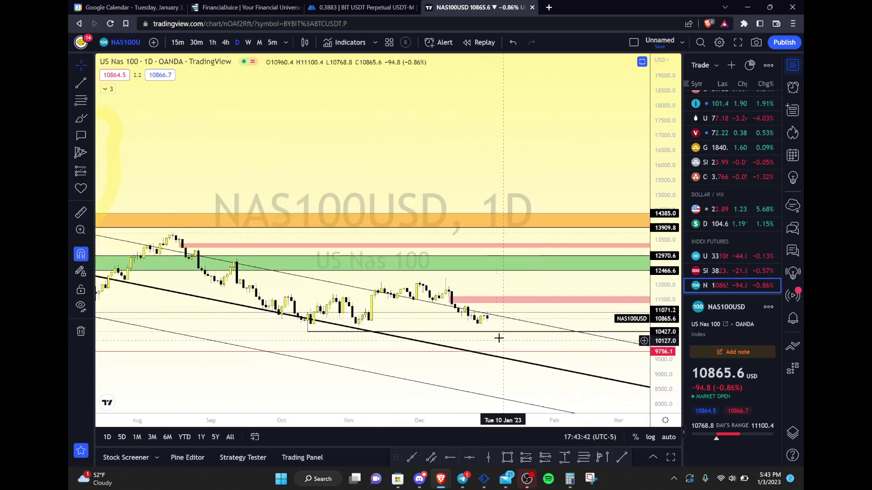
left_click(668, 437)
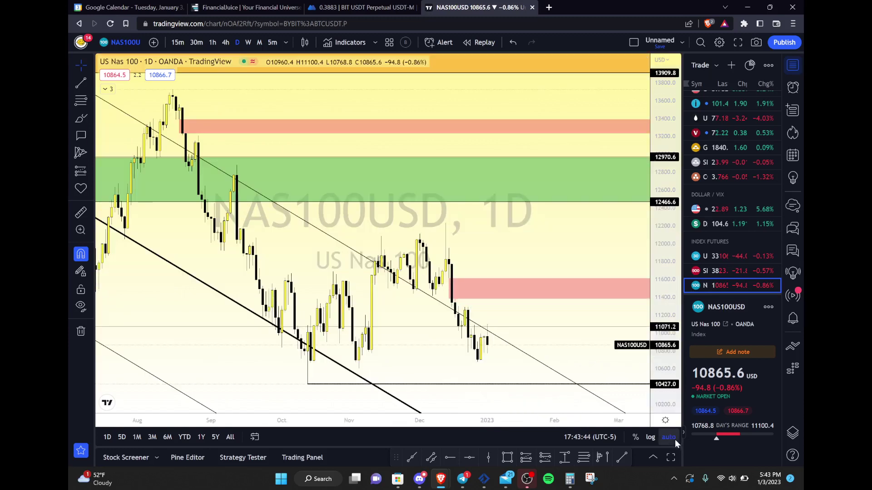
- Open the USOIL daily chart and examine price against the red and green zones, the falling lower trendline and the 60.00 level
scroll(711, 219, "up", 1)
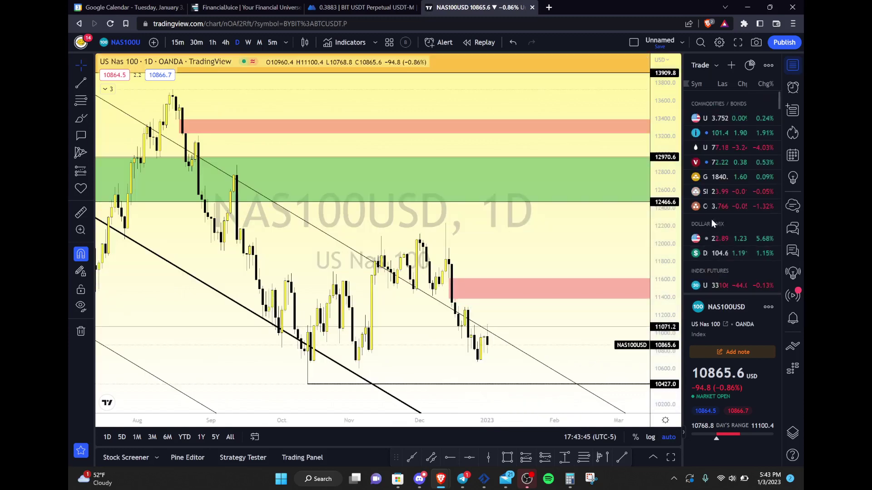
left_click(715, 147)
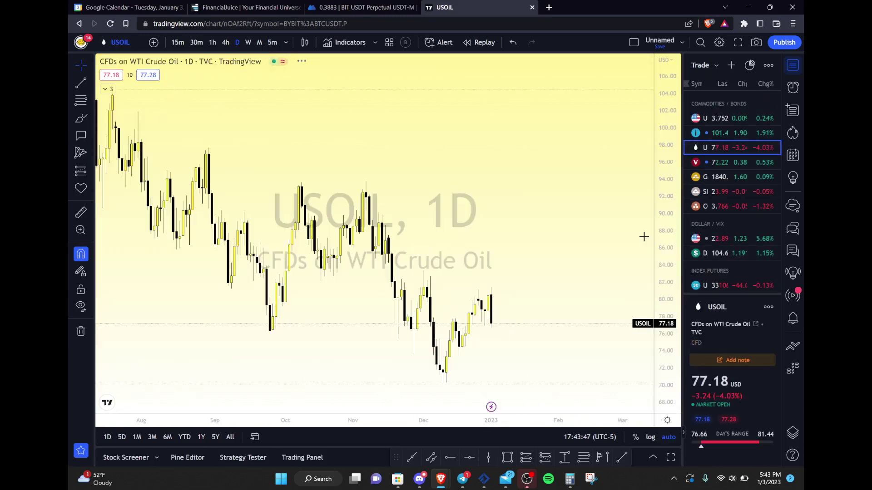
scroll(486, 282, "up", 3)
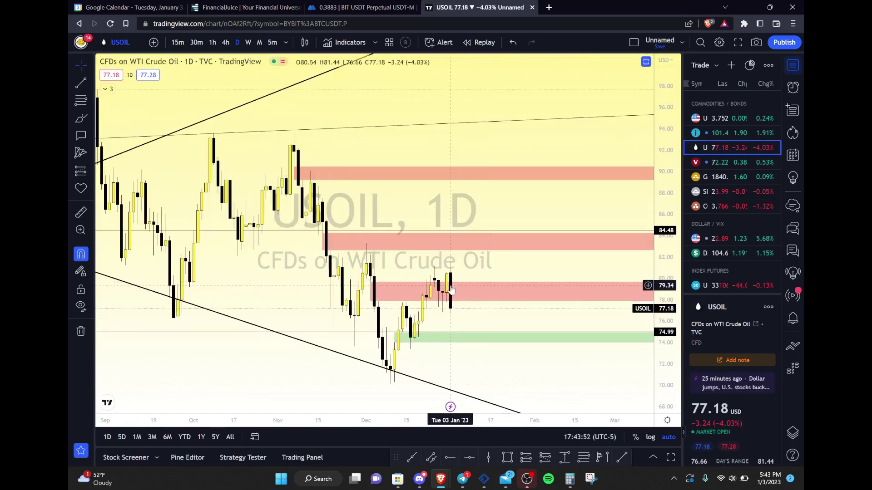
scroll(466, 329, "down", 5)
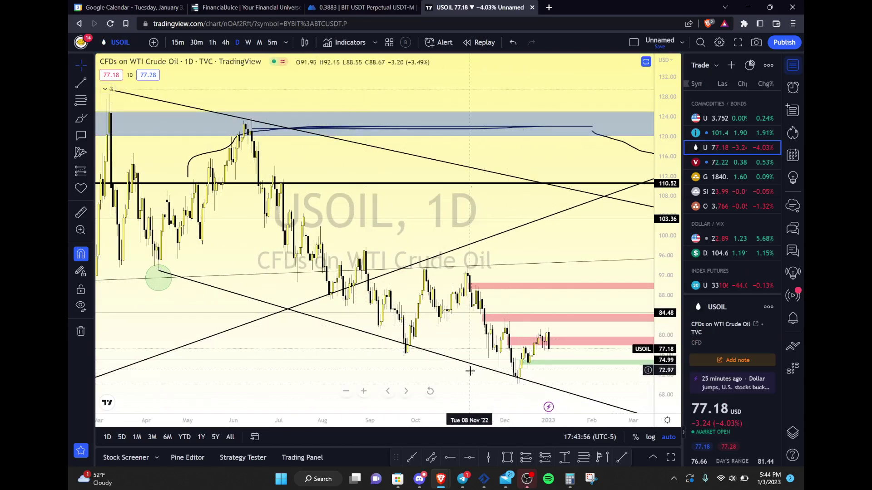
scroll(490, 377, "up", 3)
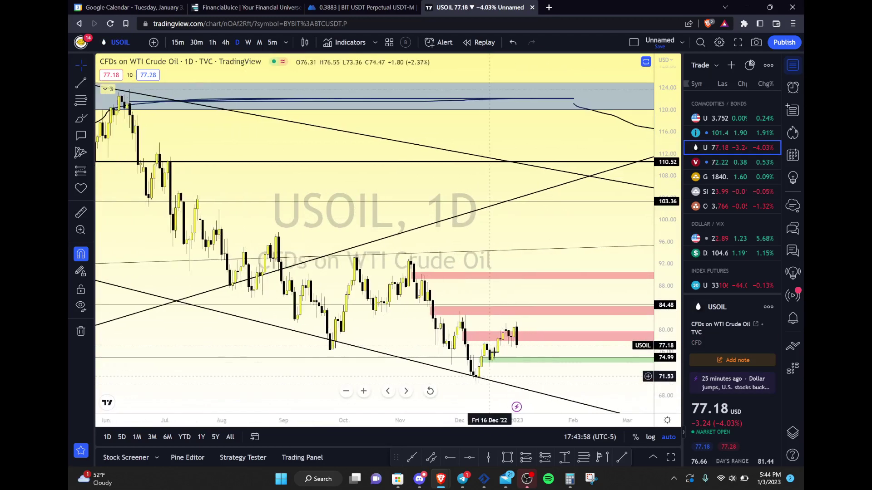
scroll(526, 399, "up", 2)
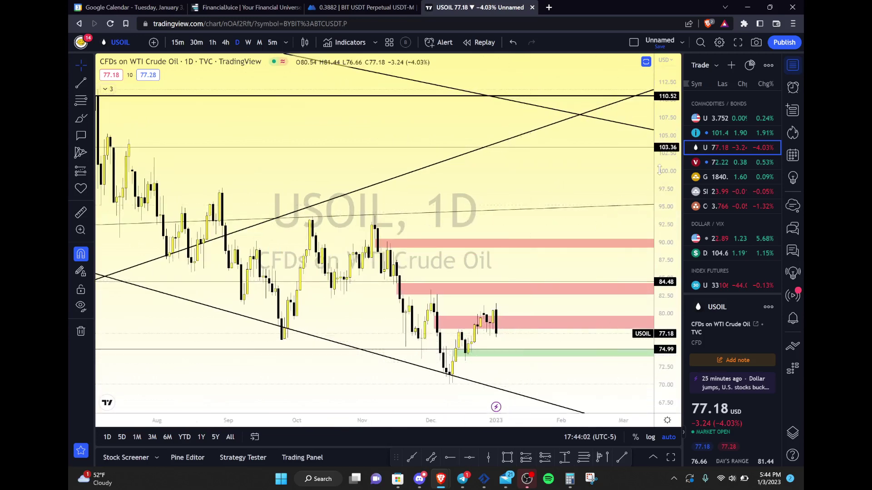
left_click_drag(659, 169, 660, 255)
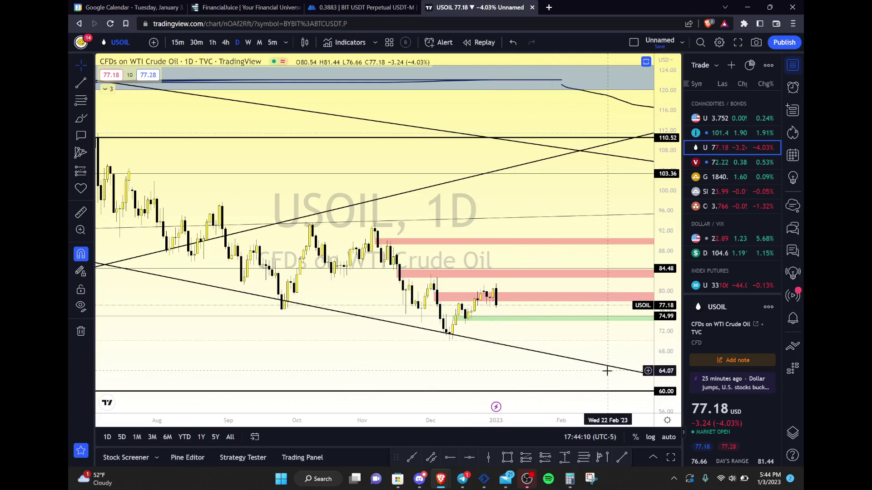
scroll(607, 371, "down", 3)
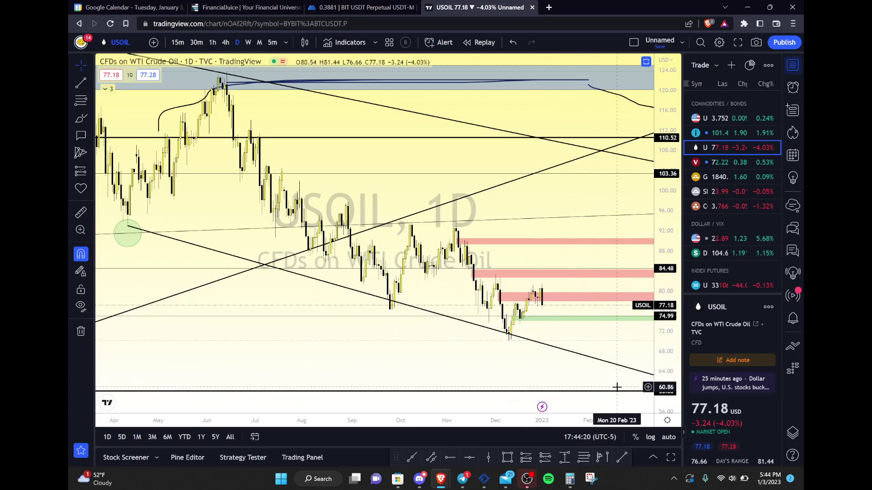
- Delete the lowest red zone, just above the current price, from the USOIL daily chart
scroll(613, 388, "right", 5)
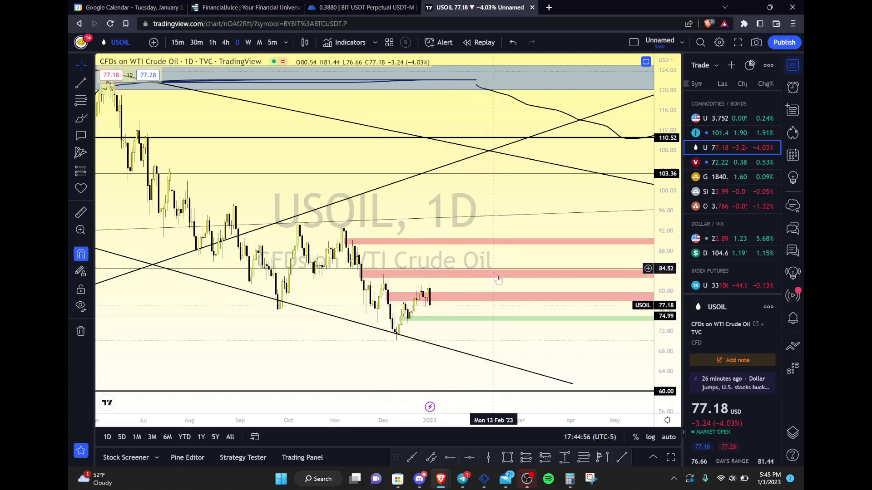
left_click(476, 297)
key("Delete")
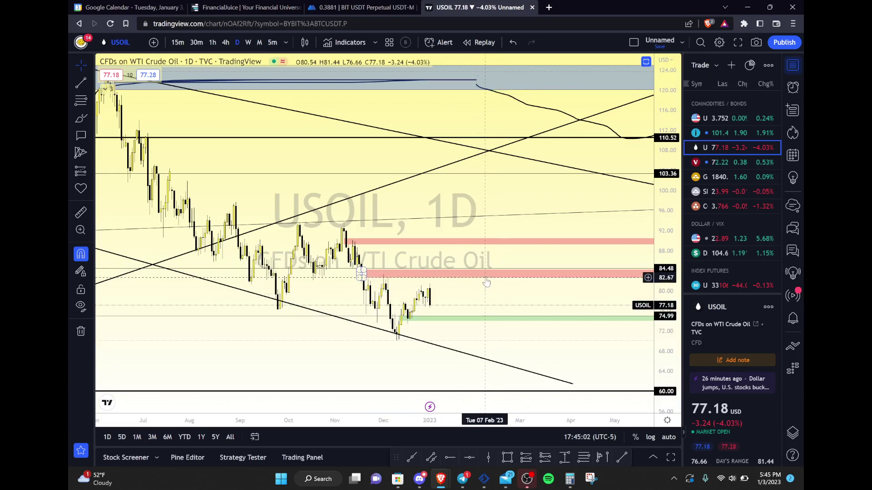
- Open the GOLD daily chart and examine the rising wedge, the green zones below price and the upper red zone with auto-fitted scale
left_click(716, 177)
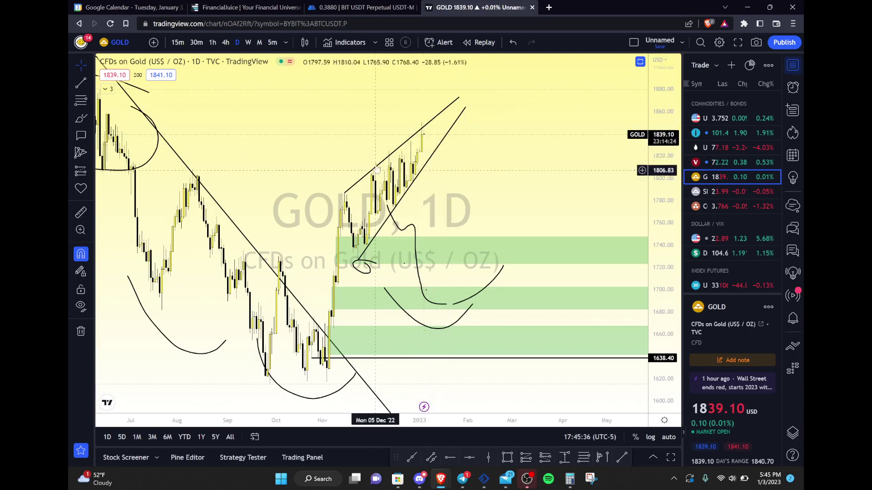
scroll(415, 230, "down", 5)
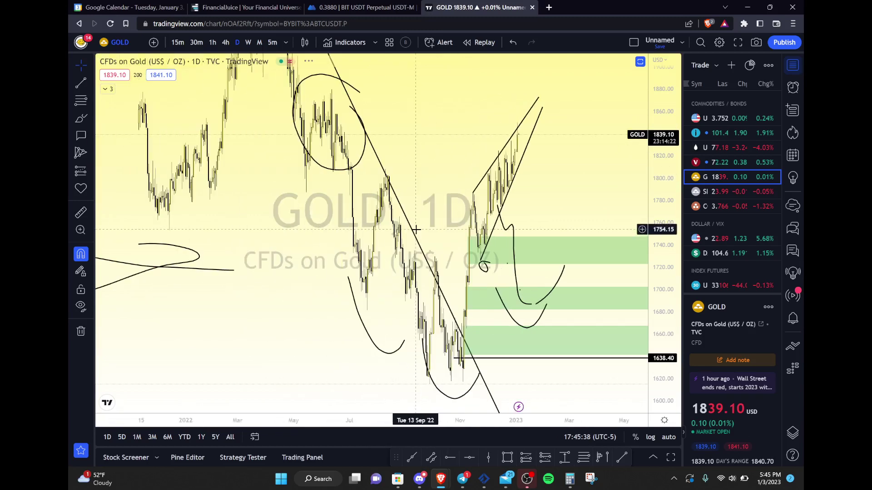
left_click(668, 437)
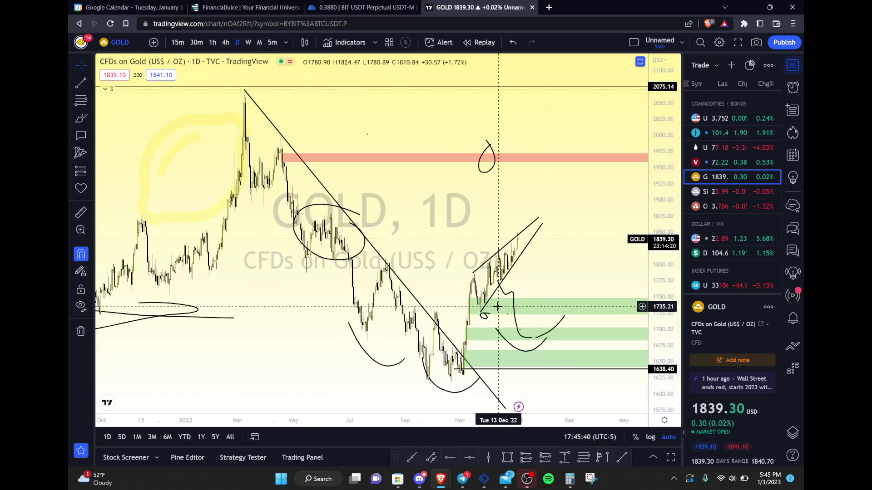
scroll(499, 306, "up", 3)
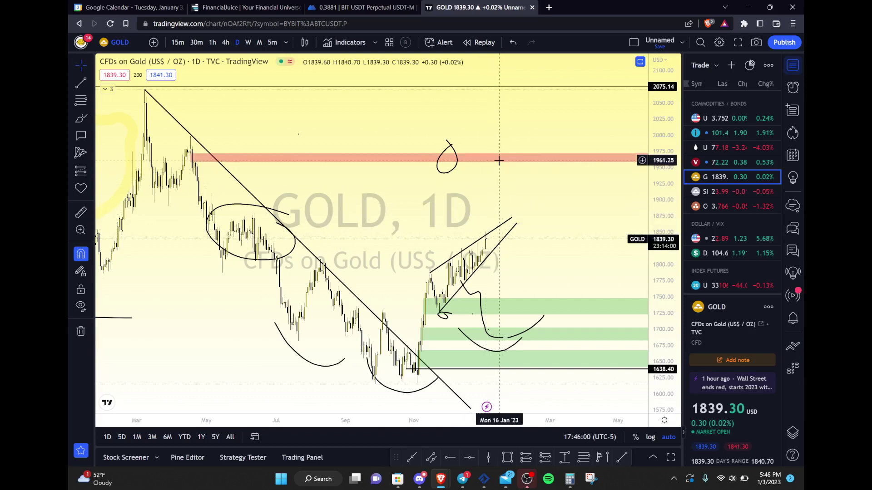
left_click(491, 252)
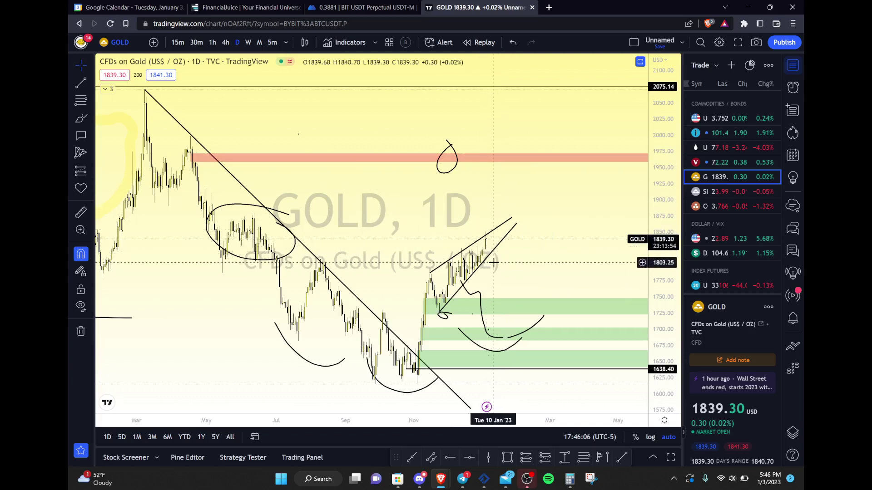
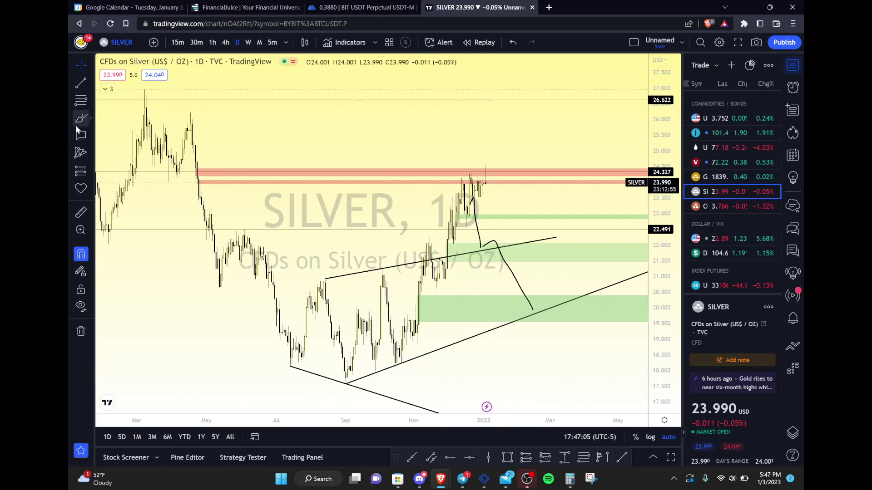
- Mark a red rectangle zone from 24.900 to 24.661 starting at 20 April 2022 on the SILVER daily chart, and review price against the zones
left_click(76, 125)
left_click(110, 154)
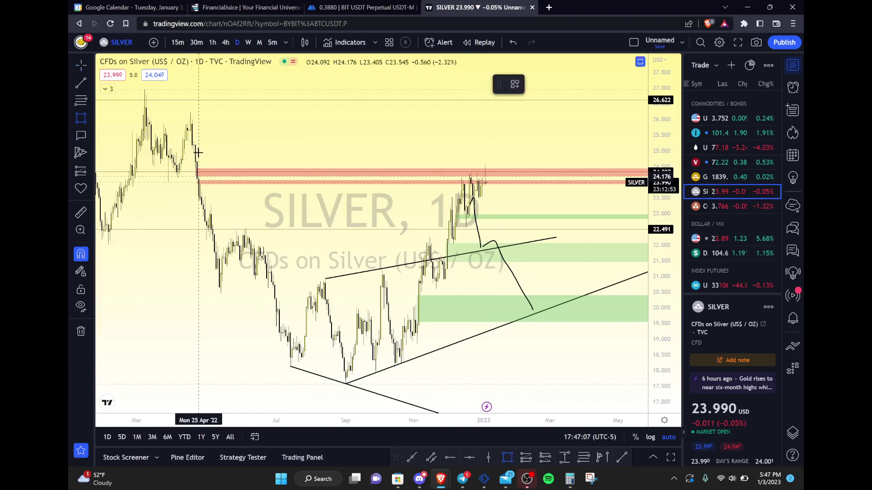
left_click(196, 154)
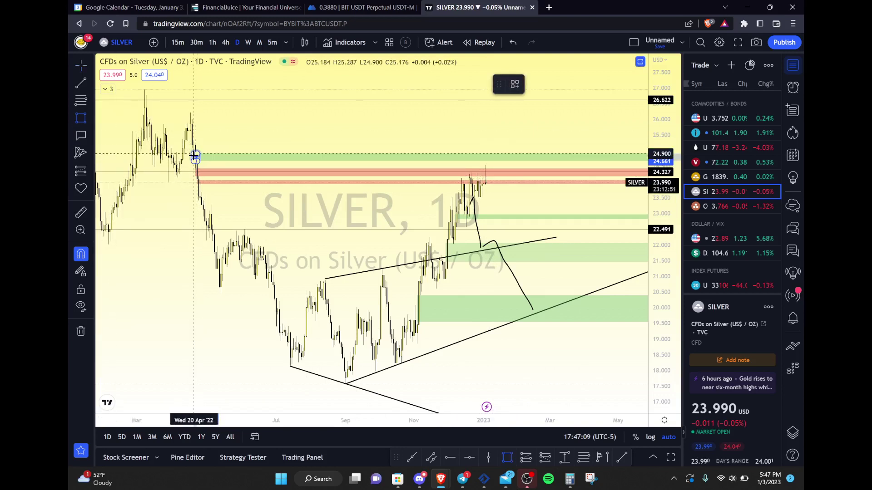
left_click(194, 156)
left_click(552, 84)
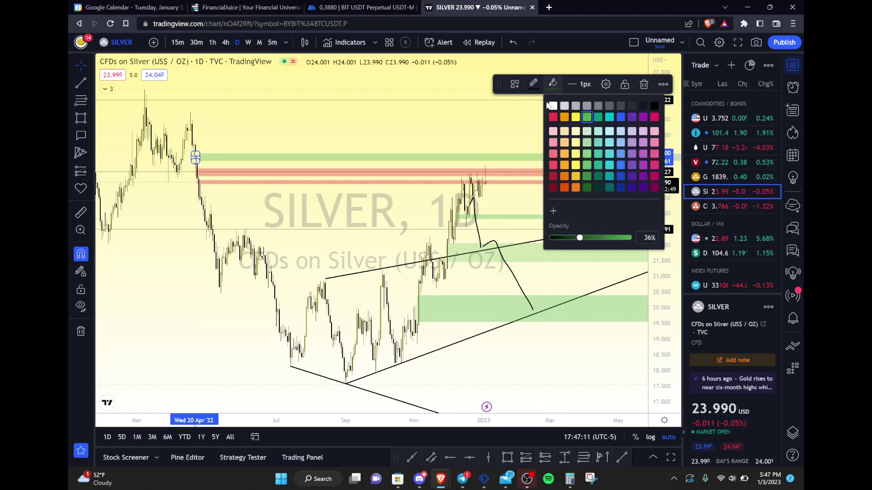
left_click(553, 118)
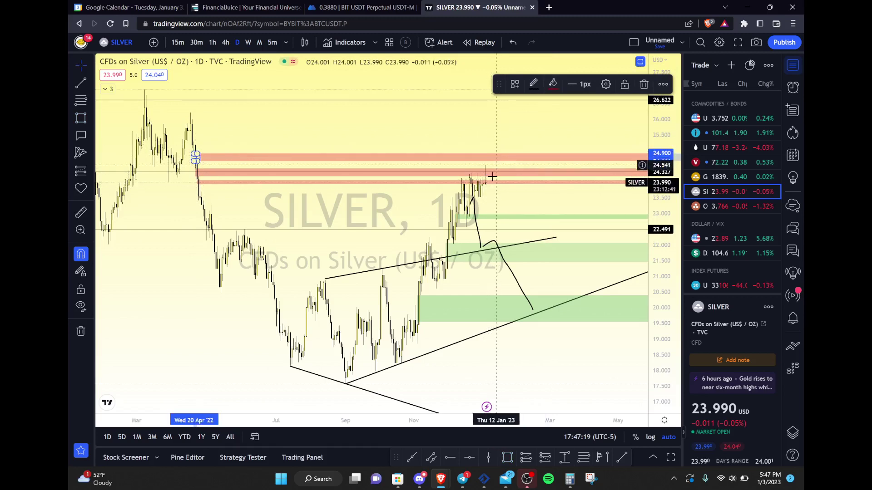
scroll(492, 176, "up", 5)
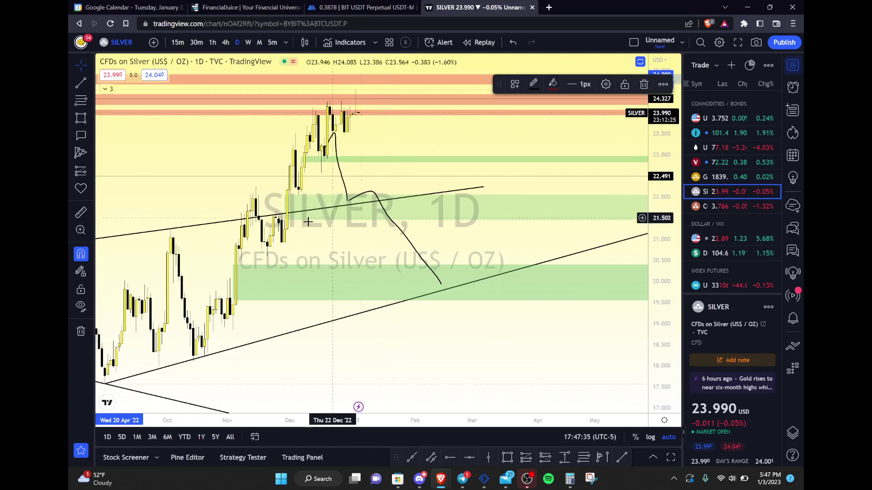
scroll(394, 203, "down", 5)
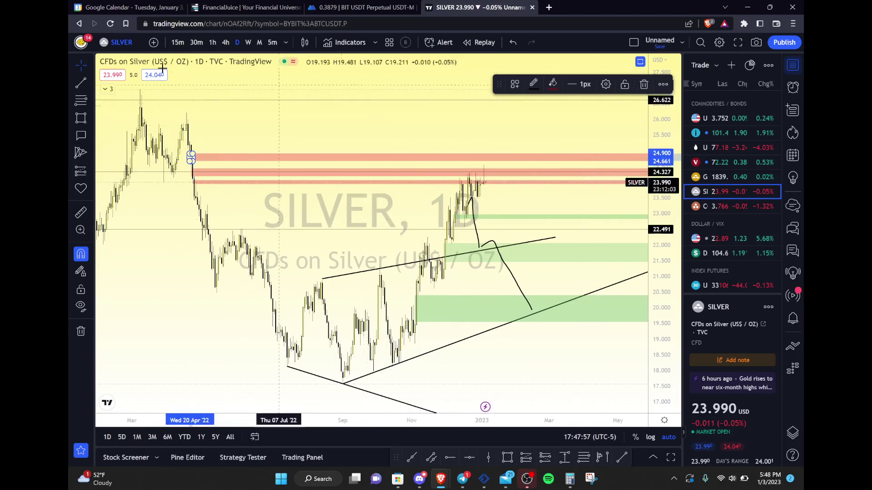
- Switch the chart to the BTCUSD Bitcoin All Time History Index and examine price between the converging trendlines and the lower green zone
left_click(124, 47)
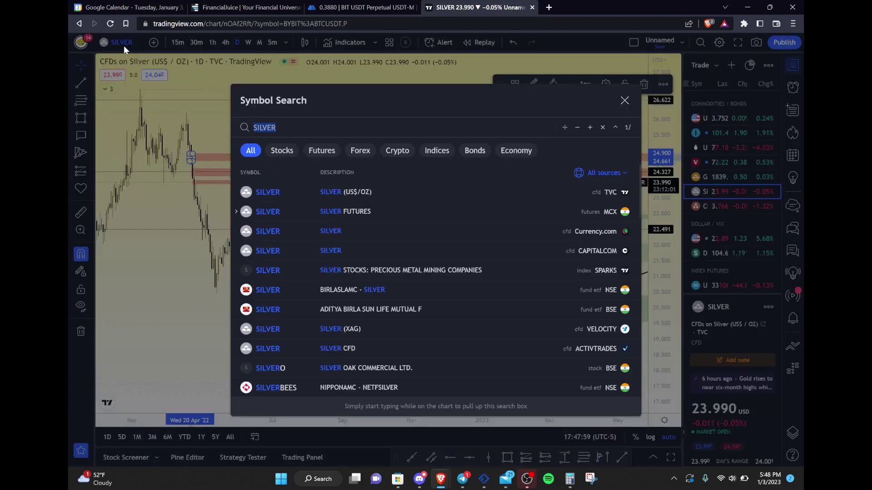
type("BTC")
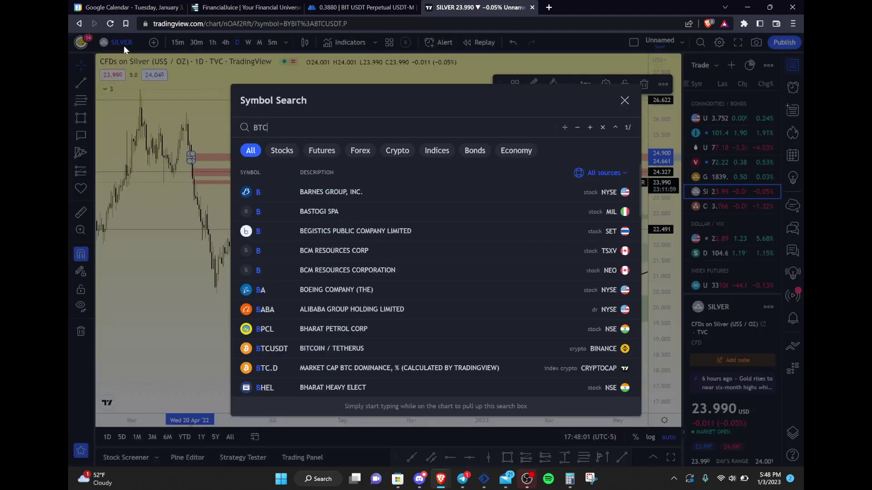
type("USD")
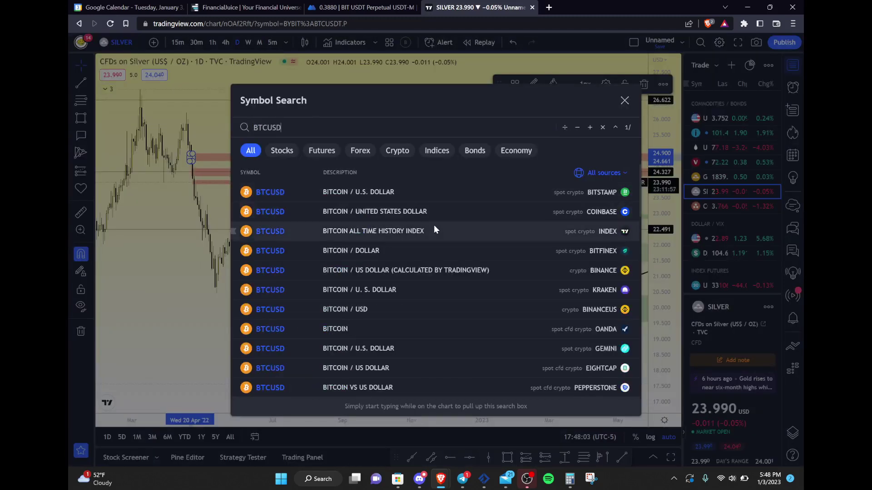
left_click(433, 227)
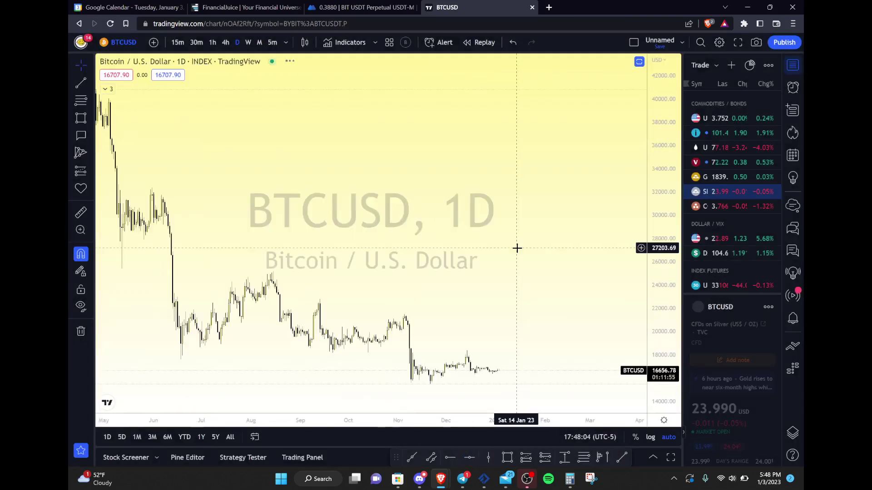
scroll(444, 276, "up", 5)
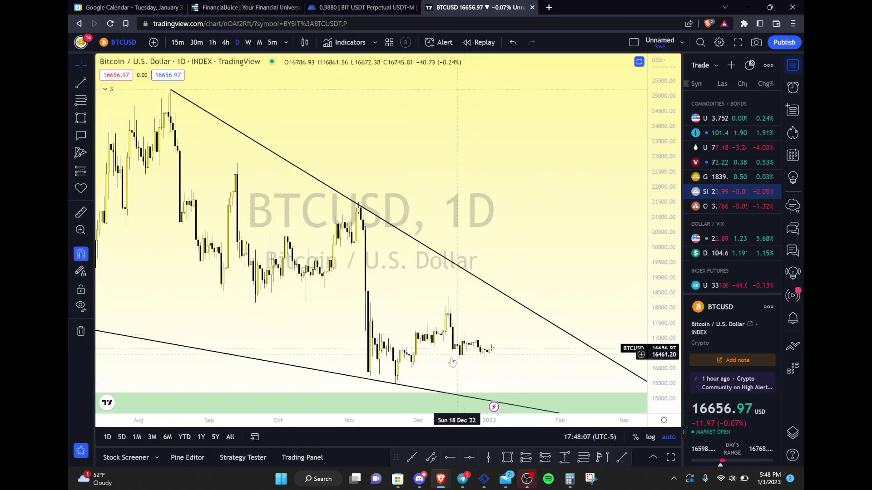
scroll(493, 356, "up", 4)
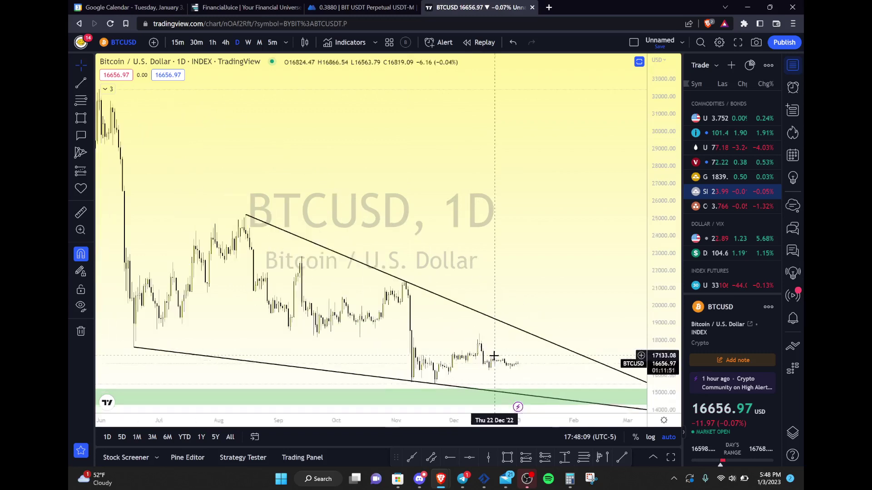
- Examine Bitcoin's recent daily candles against the converging trendlines and the lower green zone
scroll(386, 346, "up", 4)
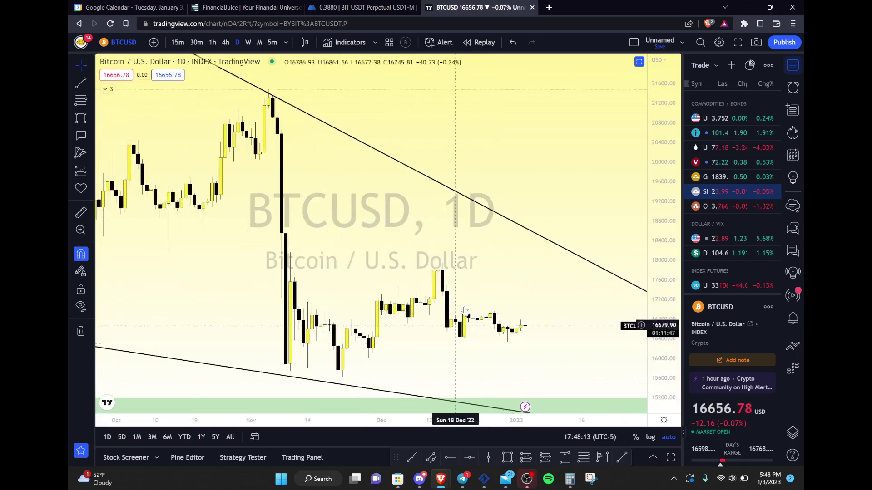
scroll(525, 346, "right", 3)
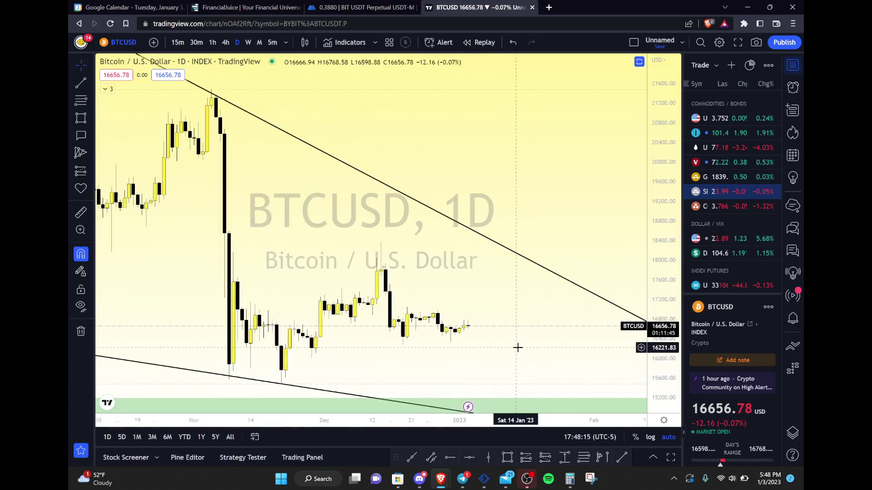
scroll(459, 338, "down", 5)
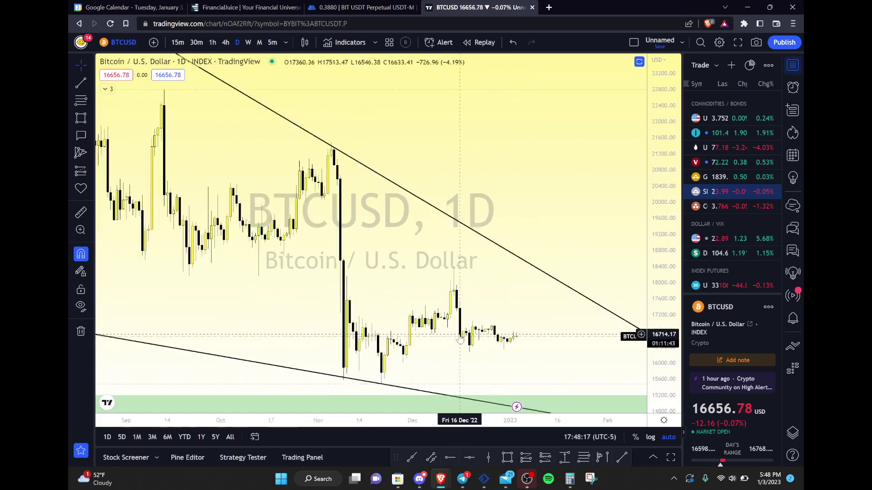
scroll(407, 314, "down", 3)
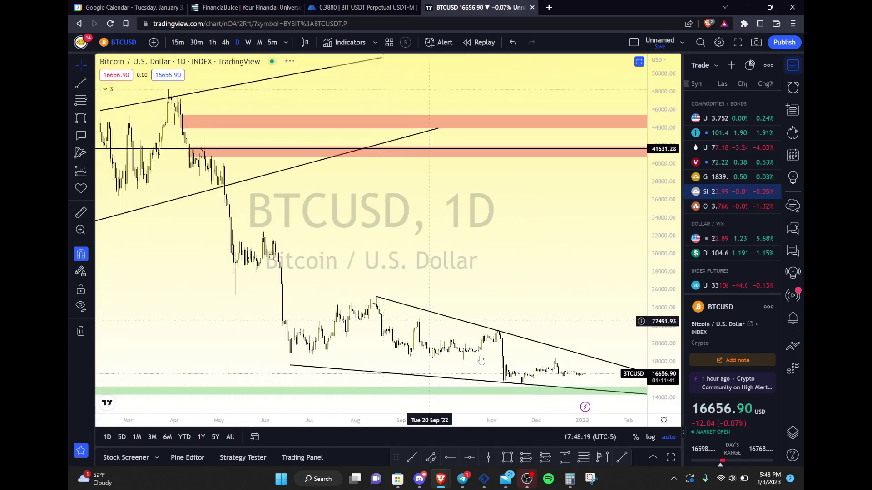
scroll(554, 378, "right", 2)
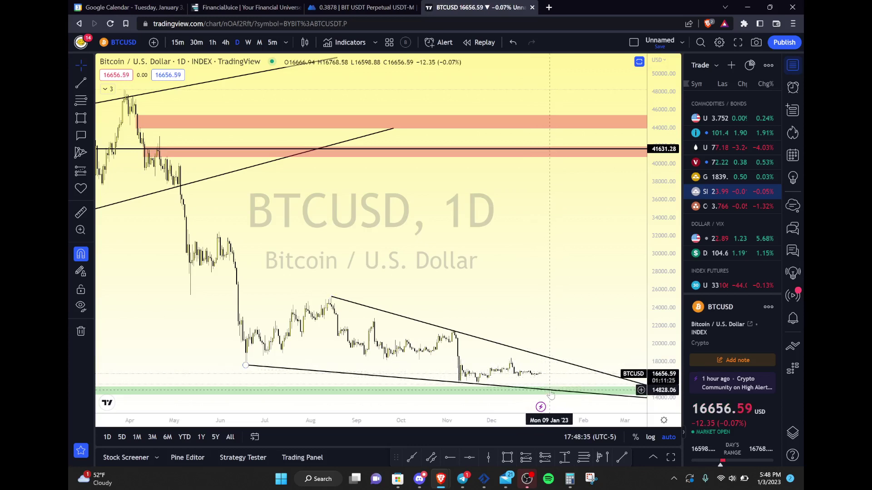
scroll(543, 379, "down", 6)
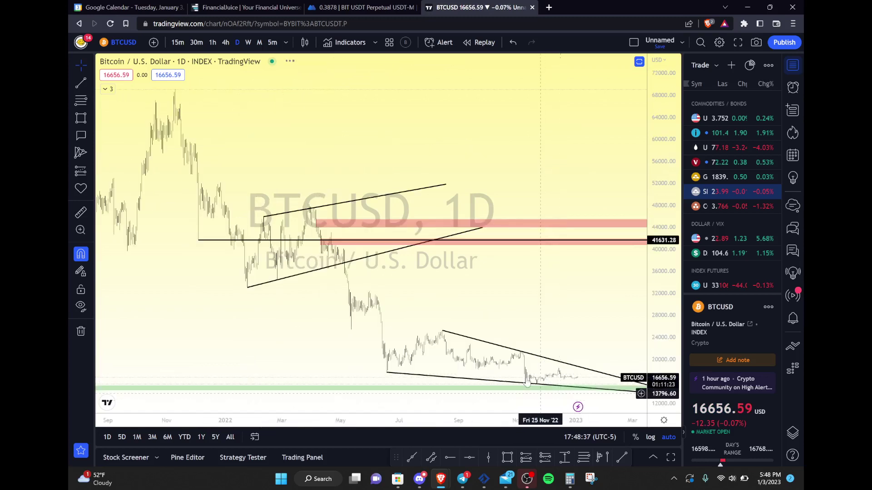
scroll(535, 380, "up", 3)
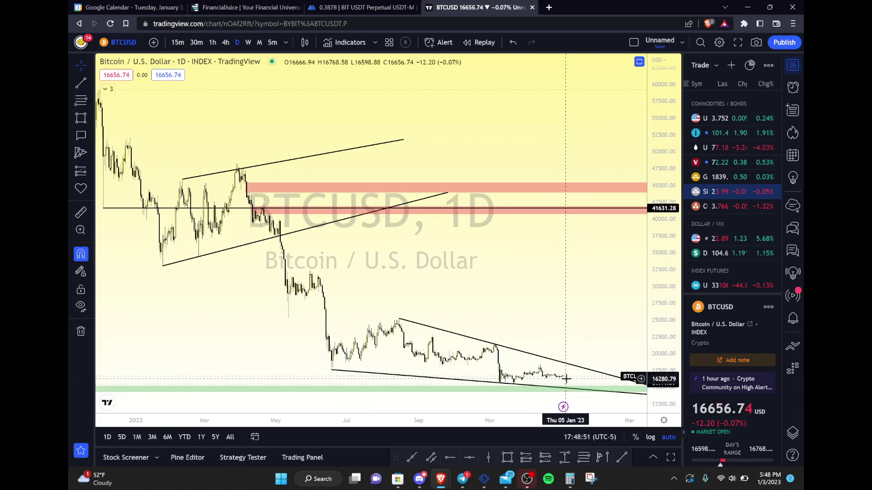
scroll(567, 379, "up", 4)
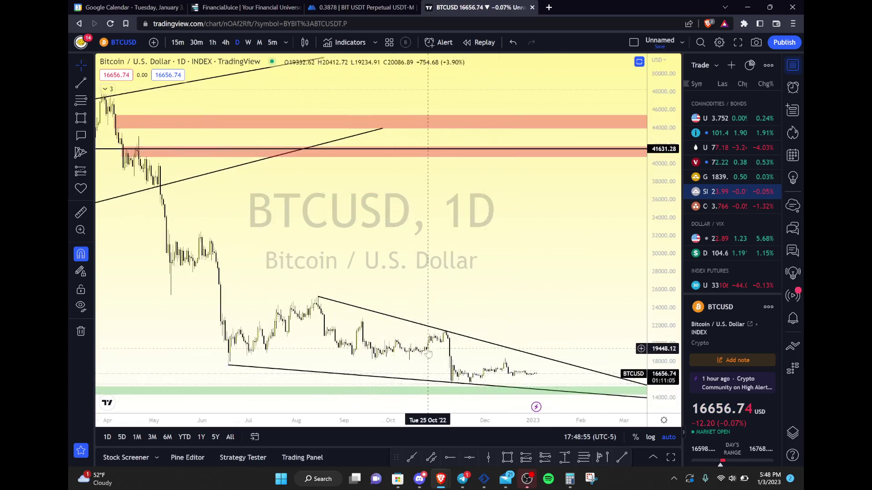
scroll(426, 348, "up", 3)
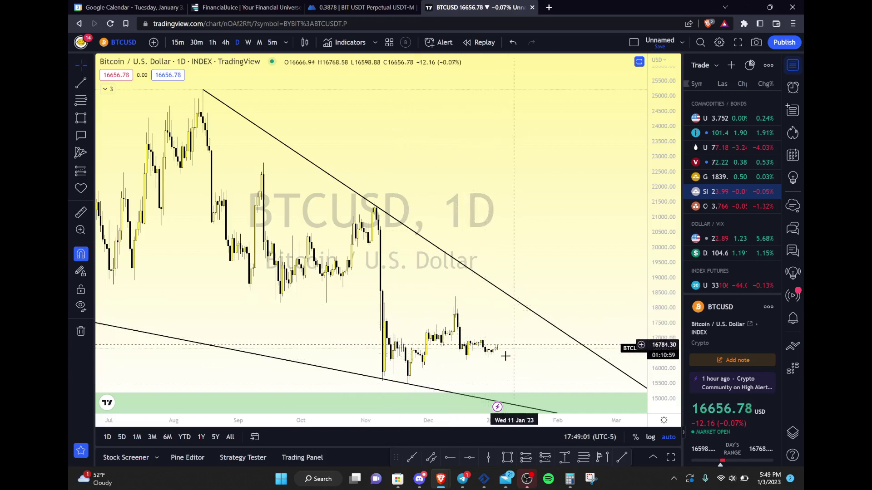
- Examine Bitcoin's longer decline from the 2021 highs, the upper red zones and the point where the converging trendlines meet
scroll(512, 378, "down", 4)
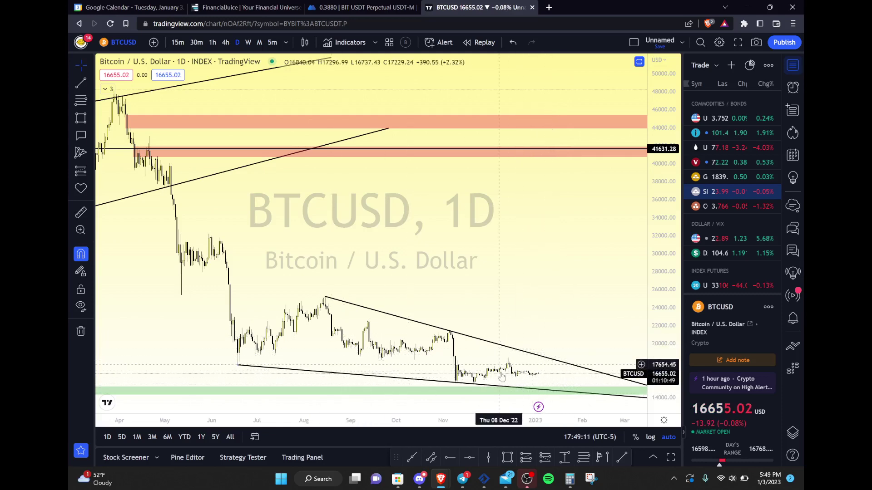
scroll(520, 381, "down", 3)
scroll(520, 380, "down", 2)
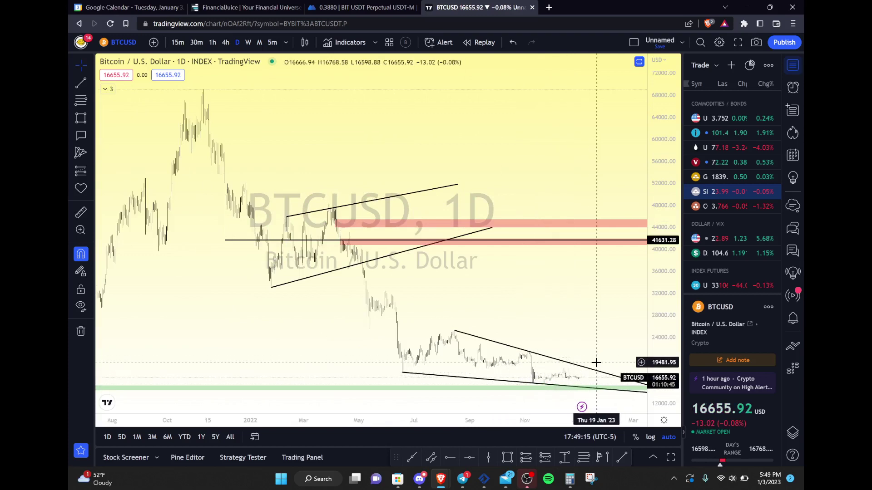
scroll(596, 362, "up", 2)
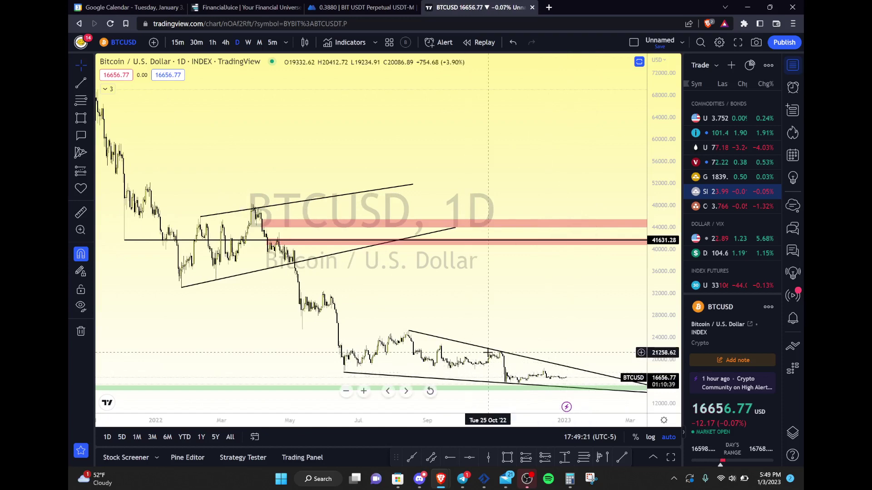
scroll(488, 353, "down", 5)
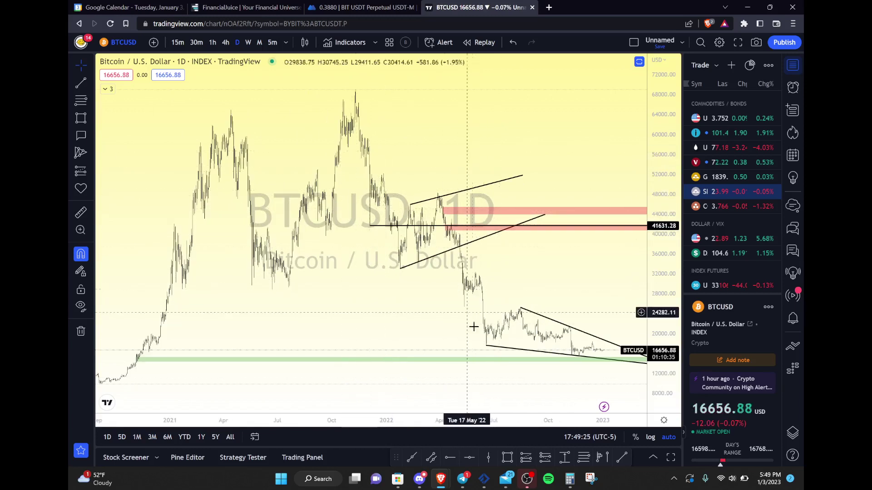
scroll(581, 327, "right", 5)
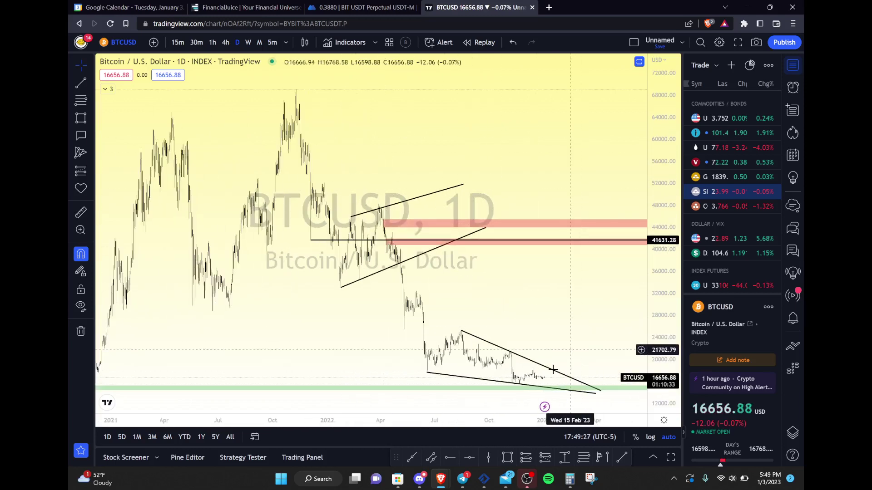
scroll(558, 267, "up", 2)
scroll(559, 267, "up", 2)
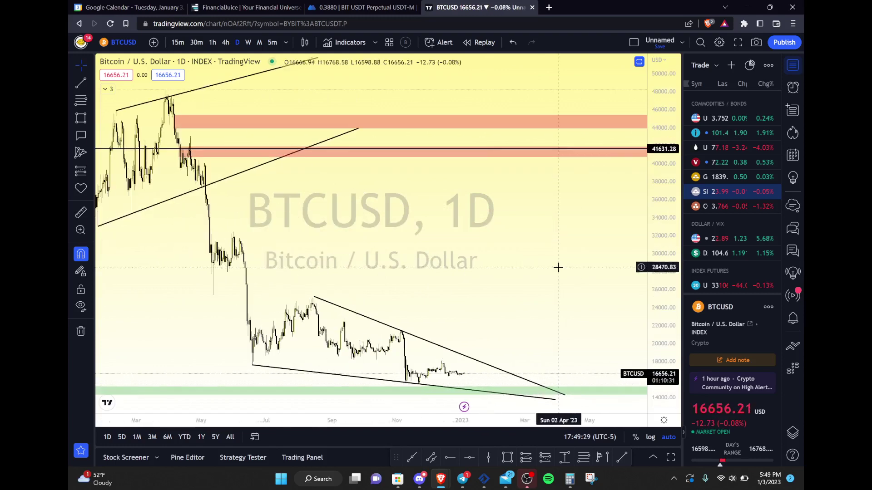
- Circle the steep May and June 2022 sell-offs with the Brush, and undo both strokes
left_click(80, 119)
left_click(119, 119)
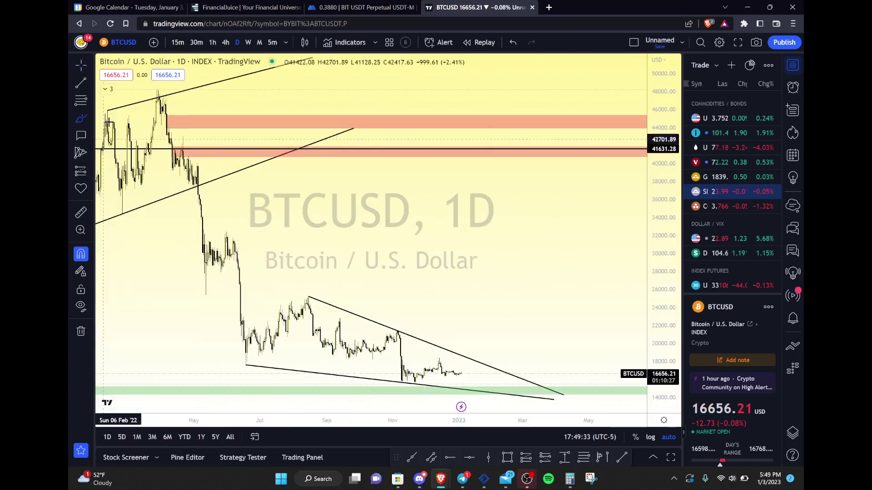
mouse_move(249, 237)
left_mouse_down()
mouse_move(252, 255)
mouse_move(226, 234)
mouse_move(259, 281)
left_mouse_up()
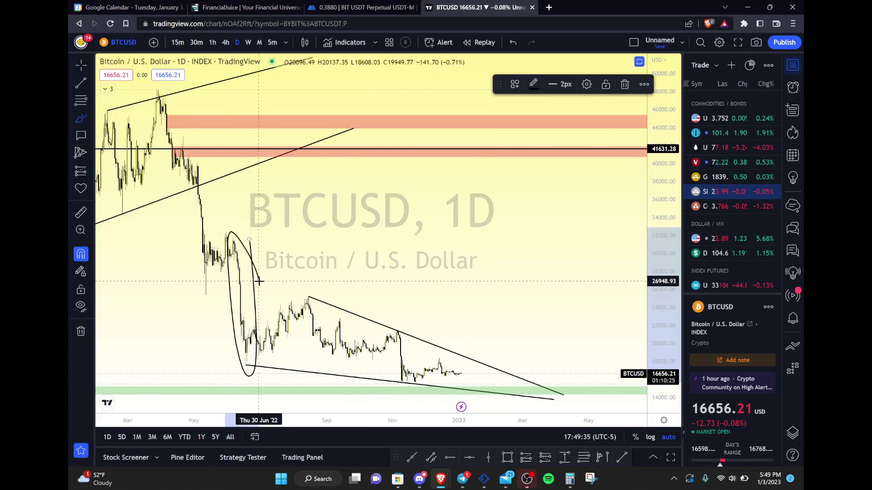
mouse_move(205, 162)
left_mouse_down()
mouse_move(210, 277)
mouse_move(180, 154)
left_mouse_up()
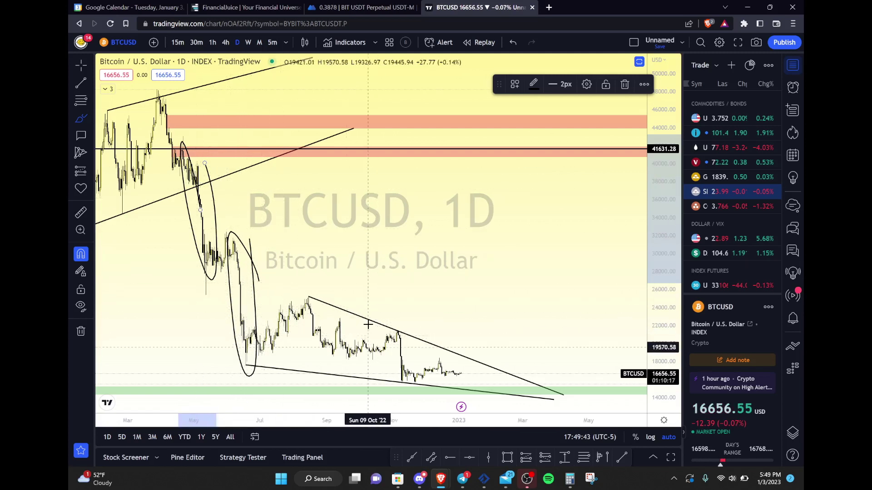
left_click(512, 44)
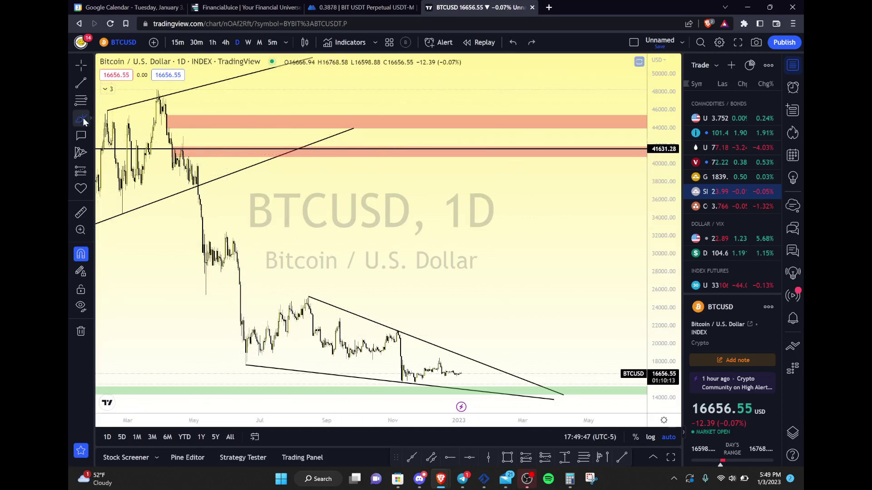
- Draw a vertical trend line from the August 2022 high at 25207.71 down to the lower trendline at 16893.50
left_click(81, 83)
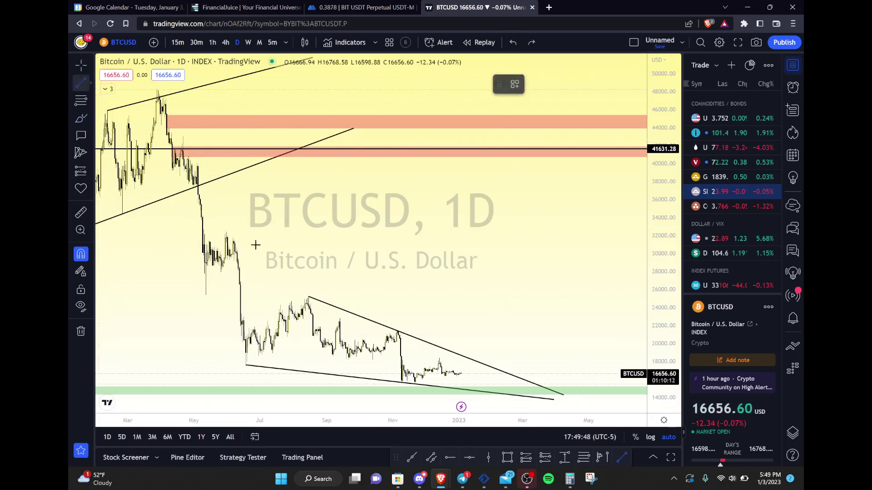
left_click(308, 296)
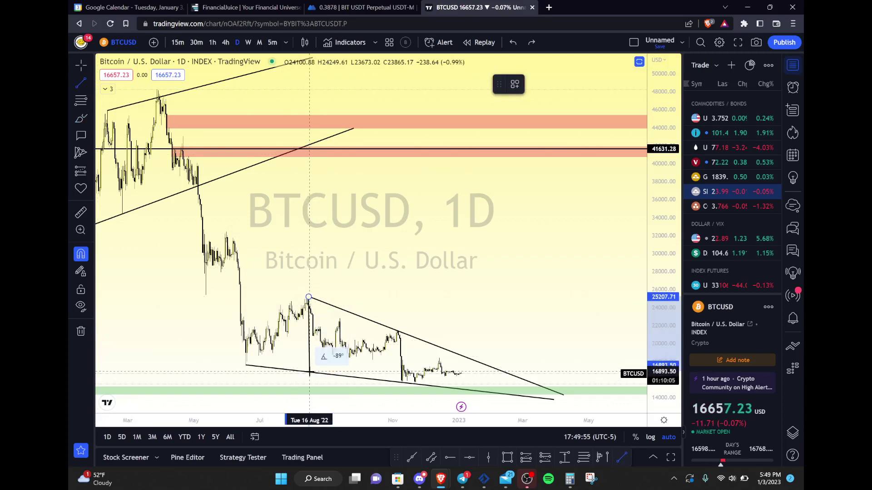
left_click(309, 372)
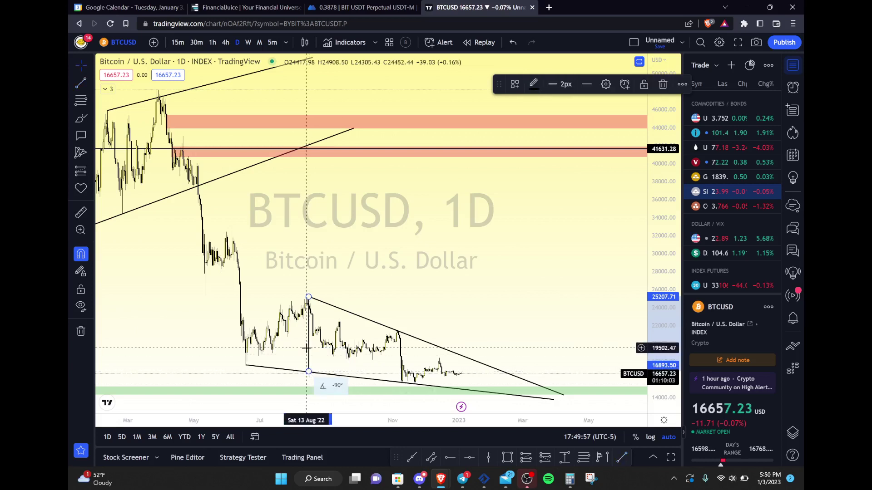
- Move the vertical height line so its base sits on the upper trendline at 15 January 2023, spanning 18144.07 to 26458.28
mouse_move(308, 350)
left_mouse_down()
mouse_move(477, 301)
mouse_move(473, 339)
left_mouse_up()
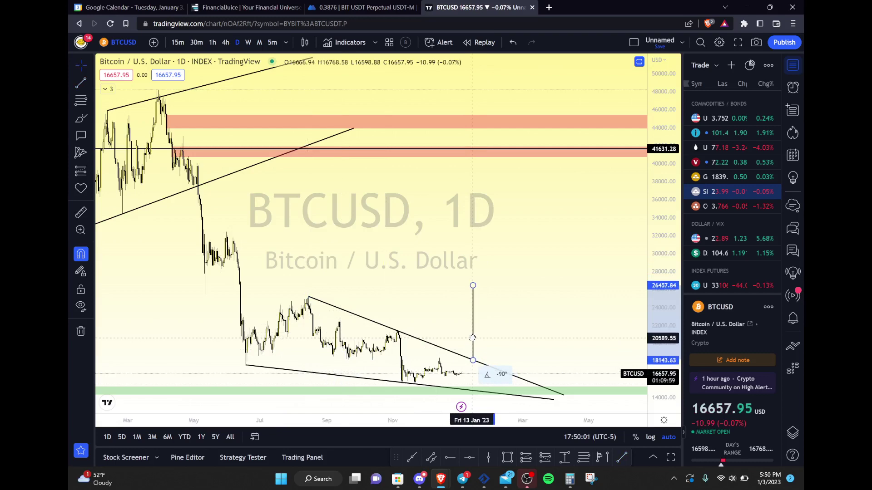
scroll(474, 344, "up", 5)
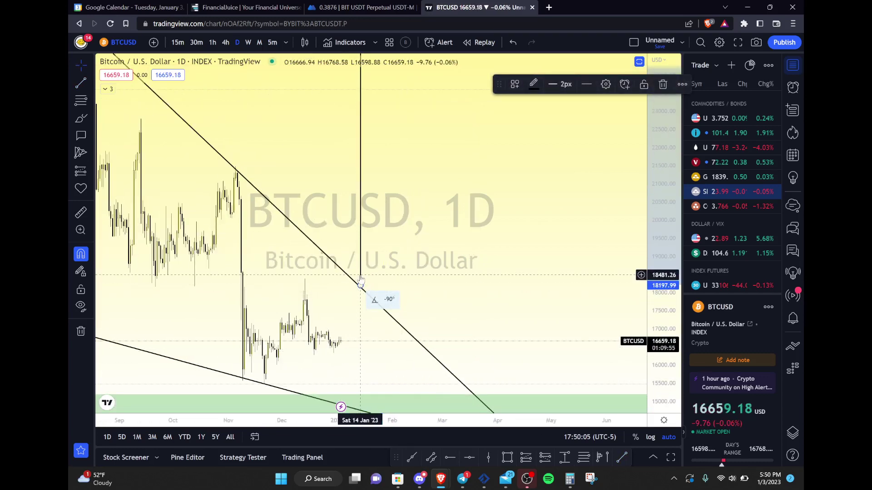
left_click_drag(361, 280, 362, 277)
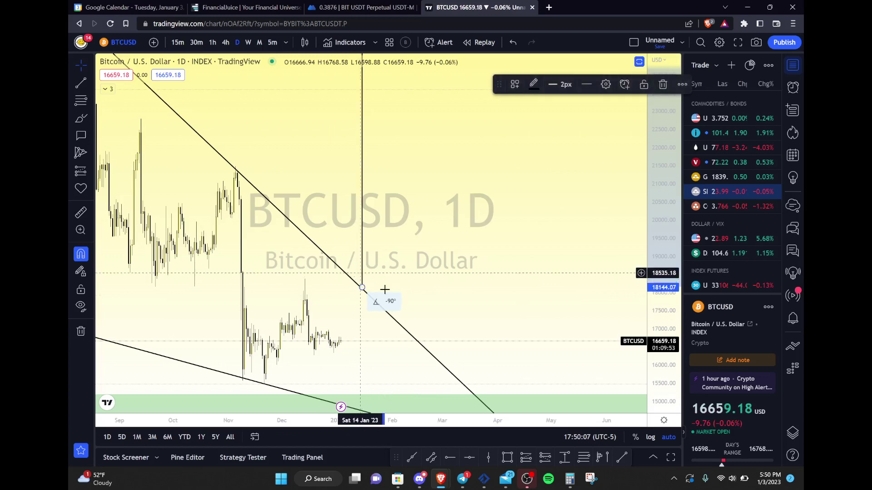
scroll(400, 254, "down", 5)
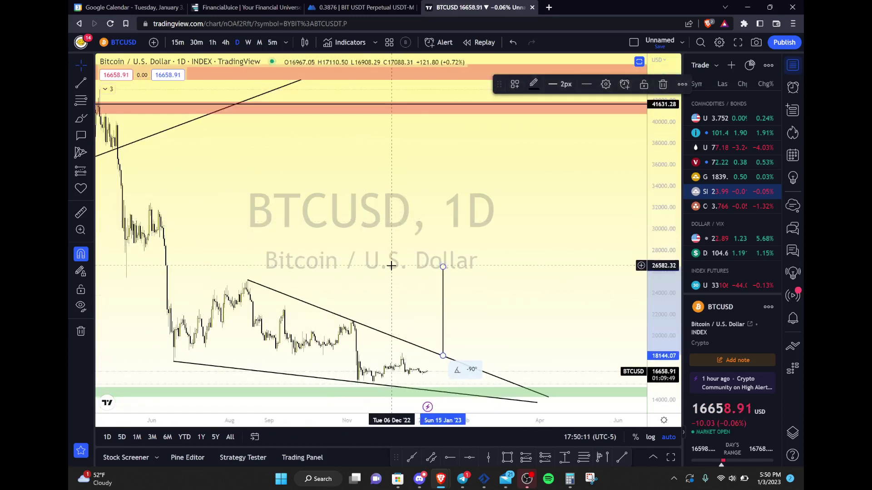
- Mark two red rectangle zones: 28085.65 to about 26900 from 11 June 2022, and 26517.39 to 23297.60 from 14 June 2022
left_click(78, 121)
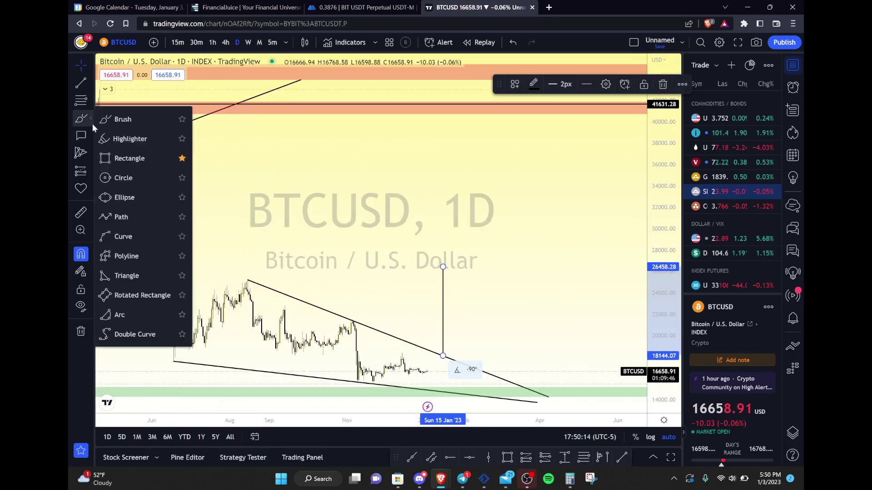
left_click(140, 156)
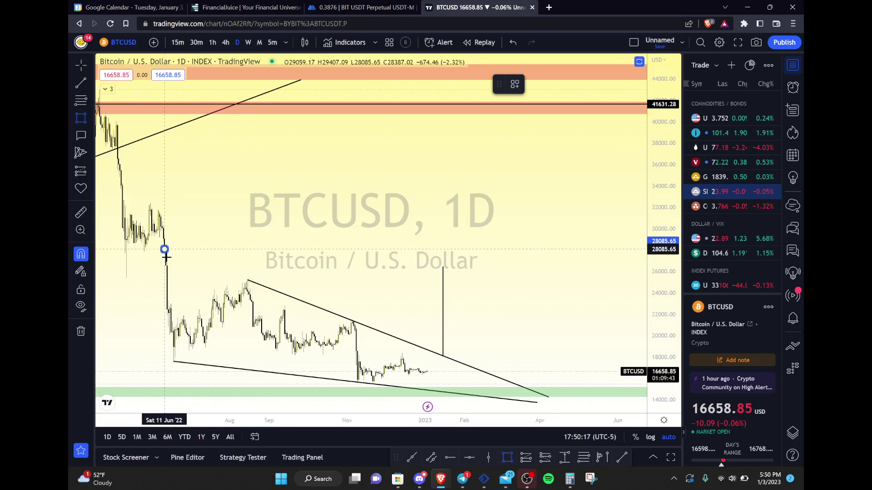
left_click(165, 250)
left_click(166, 262)
left_click_drag(199, 282, 186, 281)
left_click(80, 117)
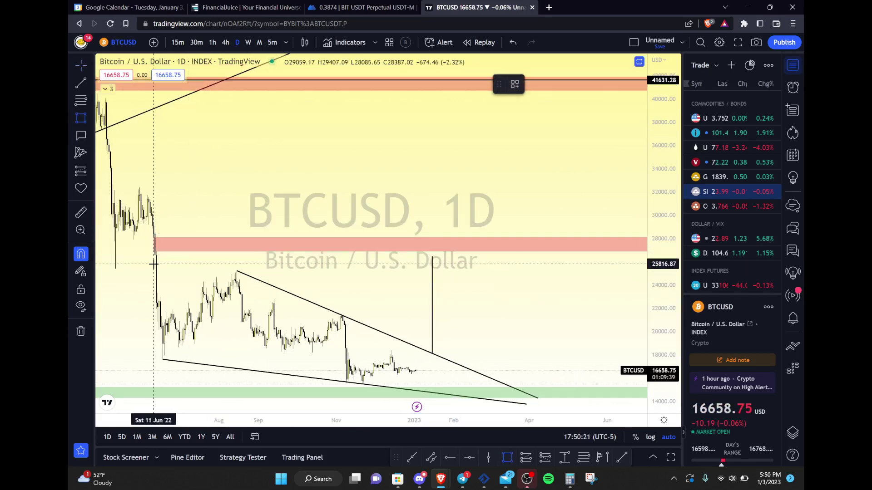
left_click(154, 256)
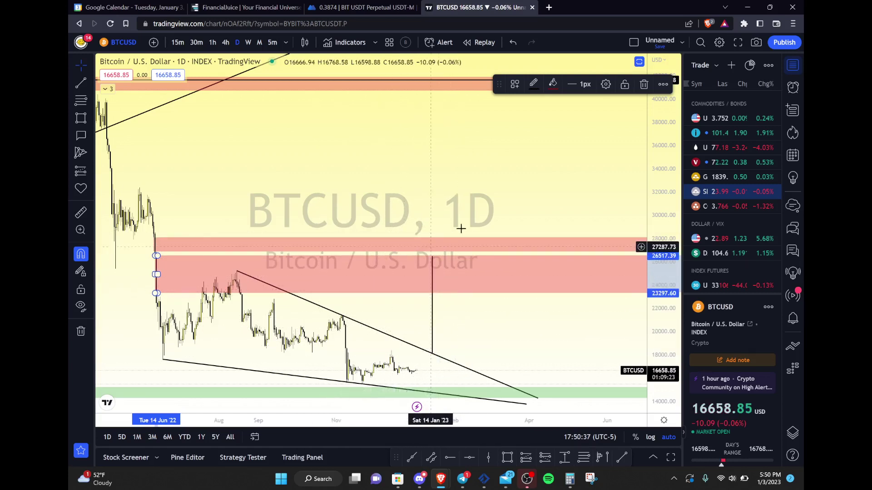
- Move the vertical height line above the upper trendline at 28 February 2023, and from there below the lower trendline at 6 January 2023
left_click_drag(432, 307, 487, 331)
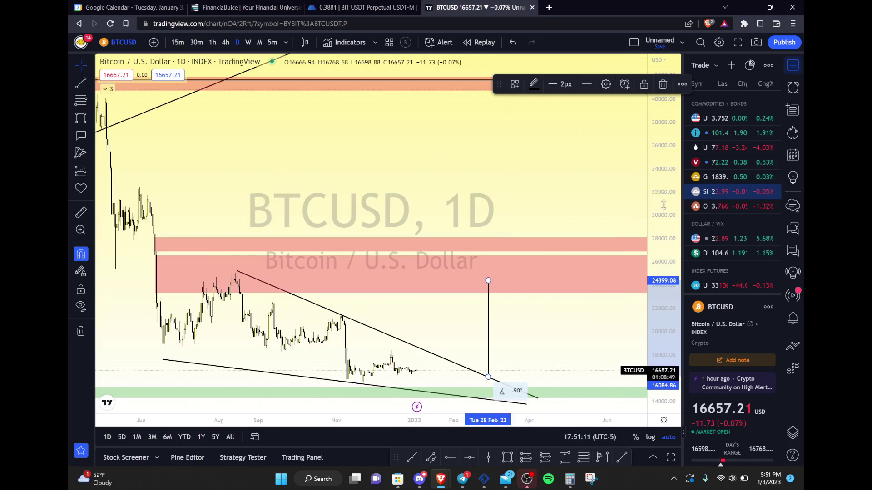
left_click_drag(664, 205, 664, 245)
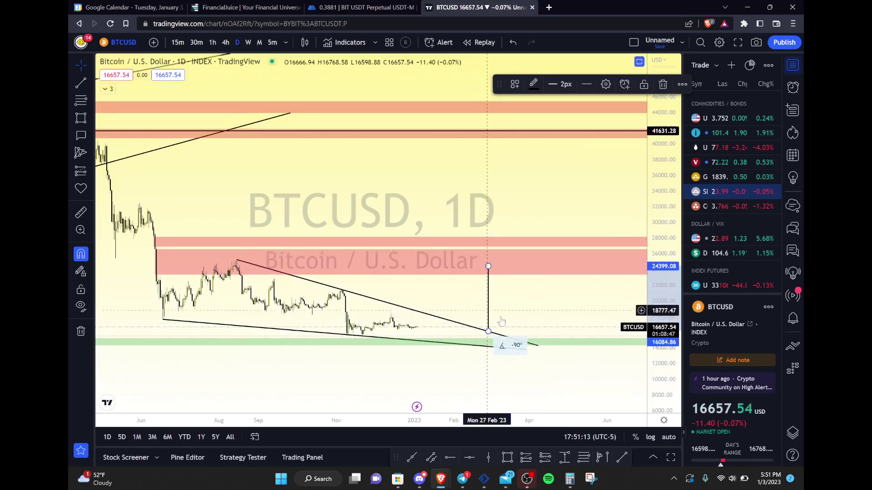
left_click_drag(488, 319, 426, 394)
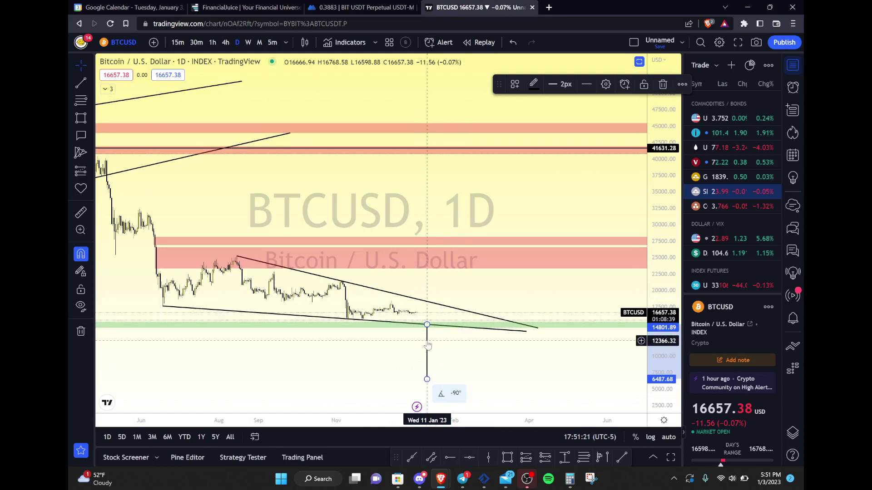
left_click_drag(428, 345, 421, 345)
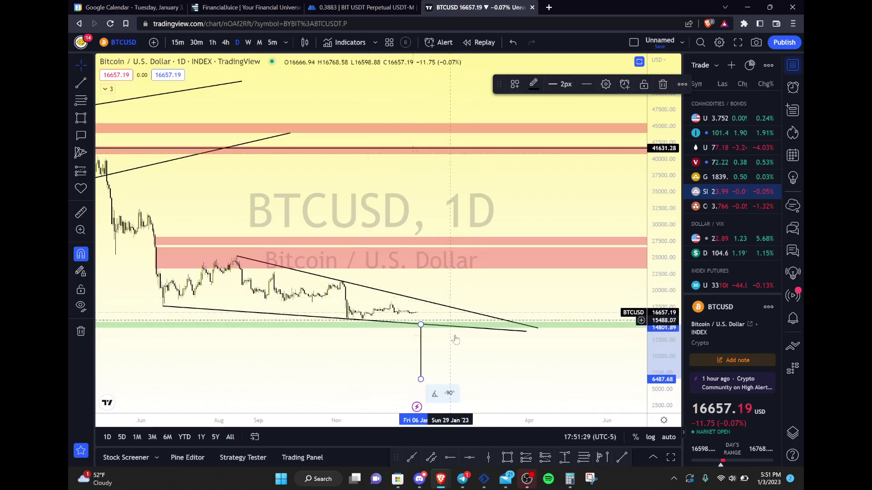
- Delete the vertical height line and auto-fit the price scale to review Bitcoin against the drawn zones
key("Delete")
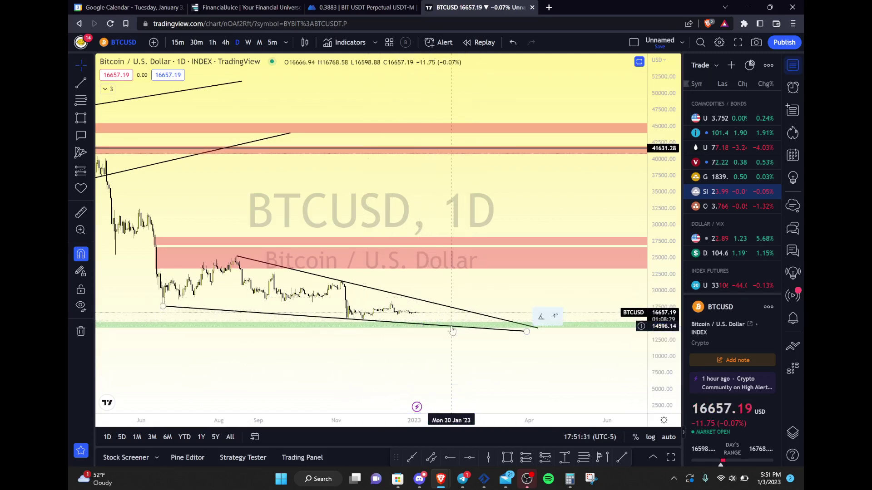
left_click(668, 437)
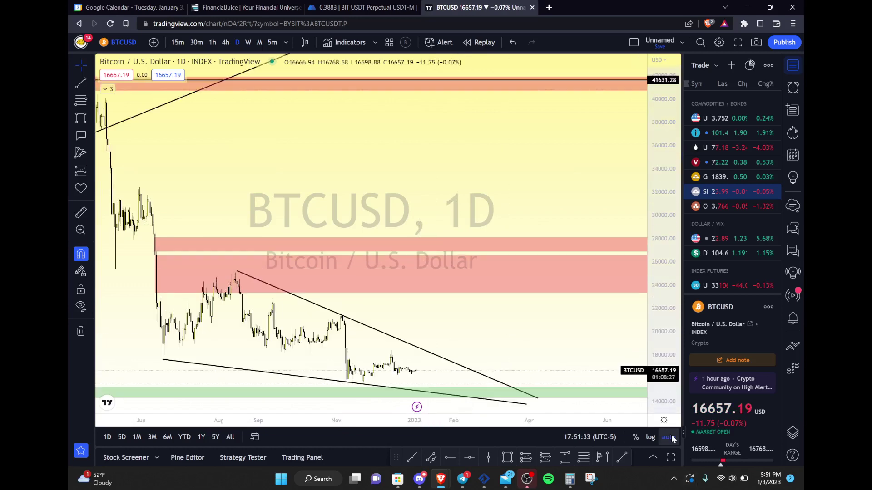
scroll(486, 335, "up", 2)
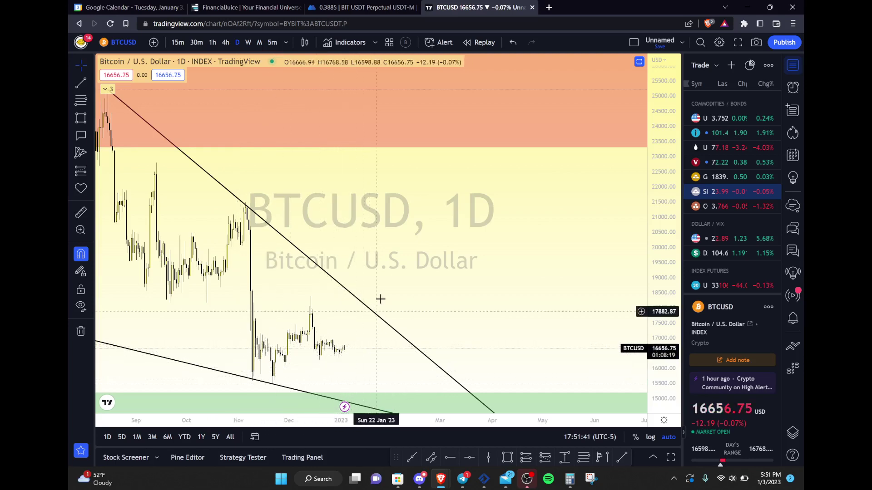
scroll(347, 345, "down", 5)
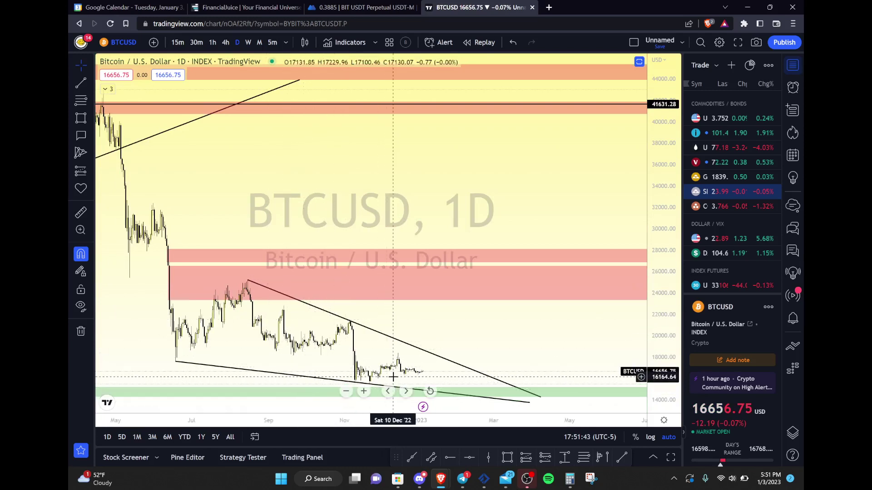